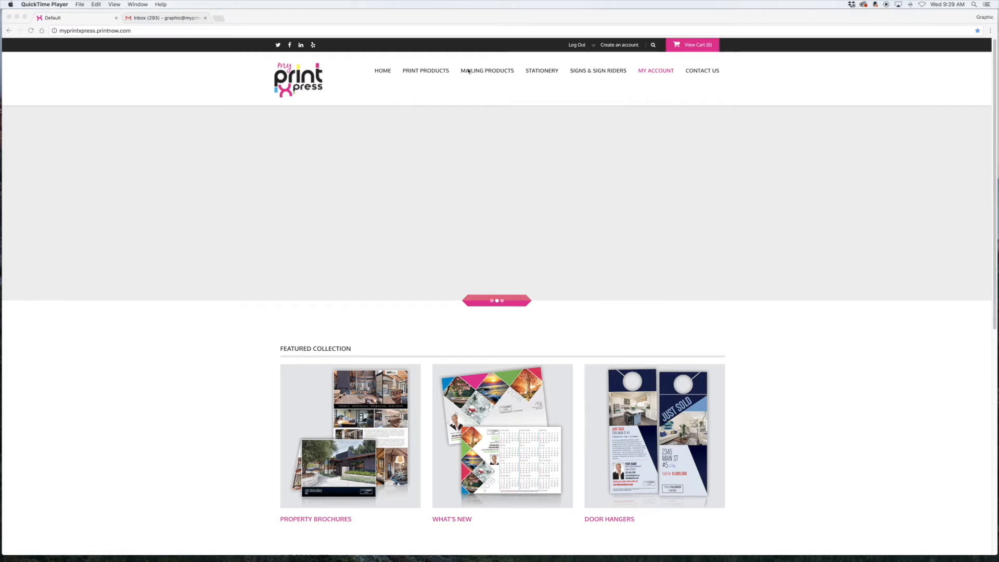
Browse the door hanger designs and open the GDH-0002 4.25 x 11 Open House template for customizing
click(424, 76)
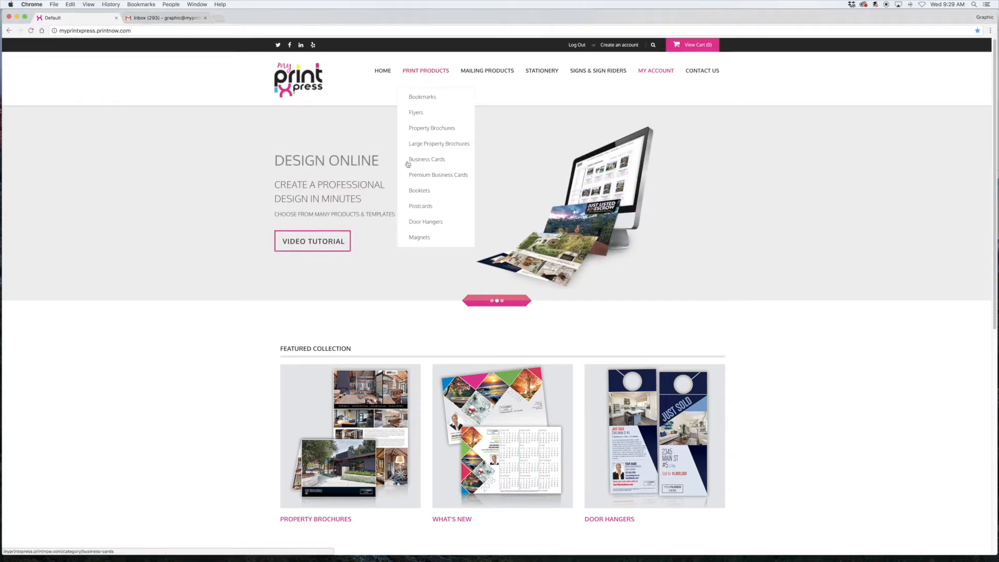
click(419, 222)
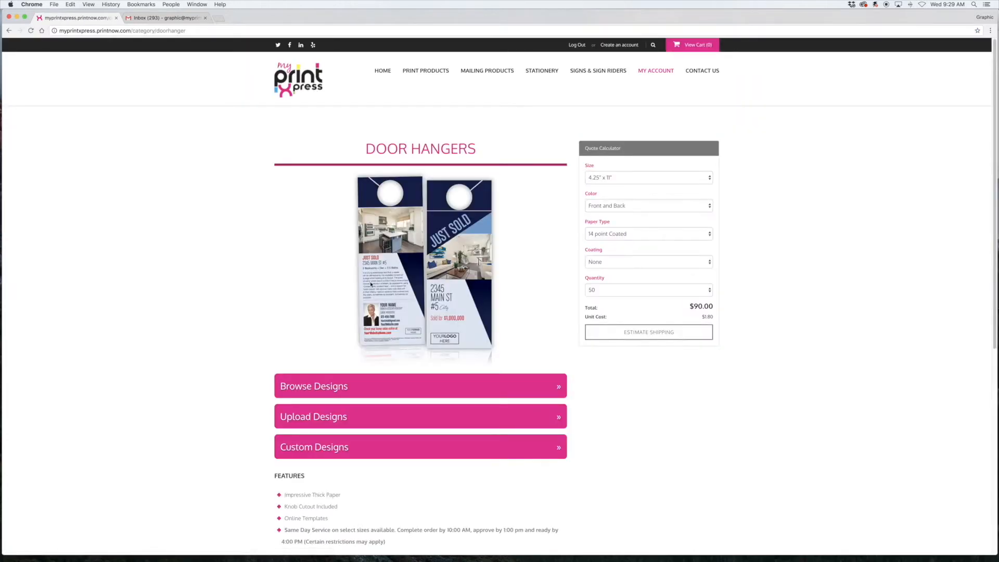
click(319, 387)
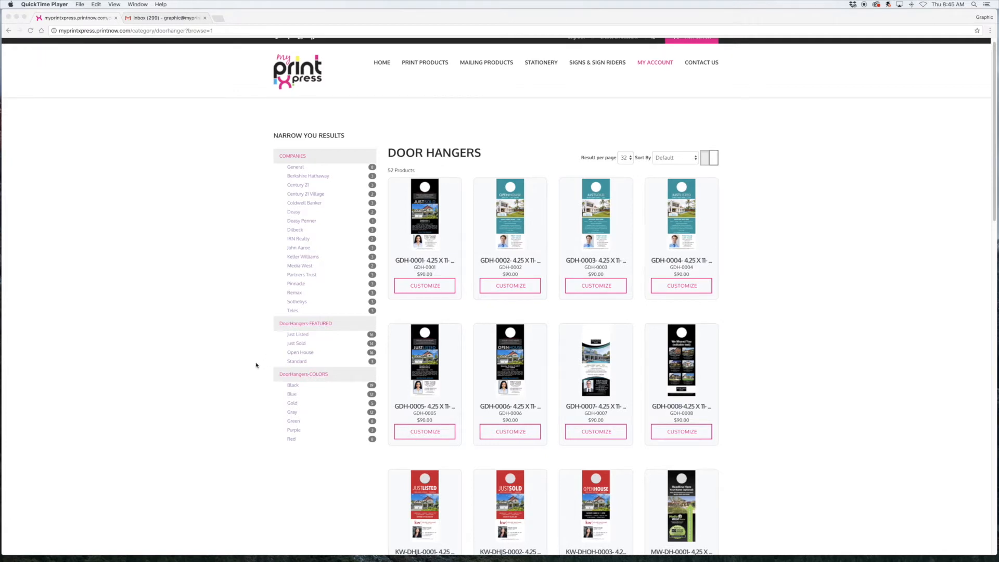
scroll(260, 381, down, 1)
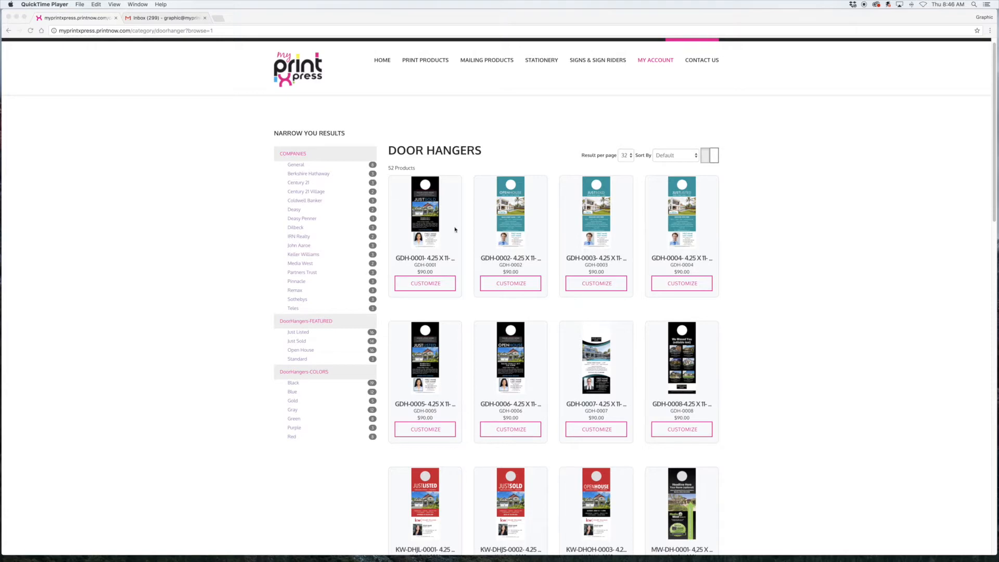
click(504, 285)
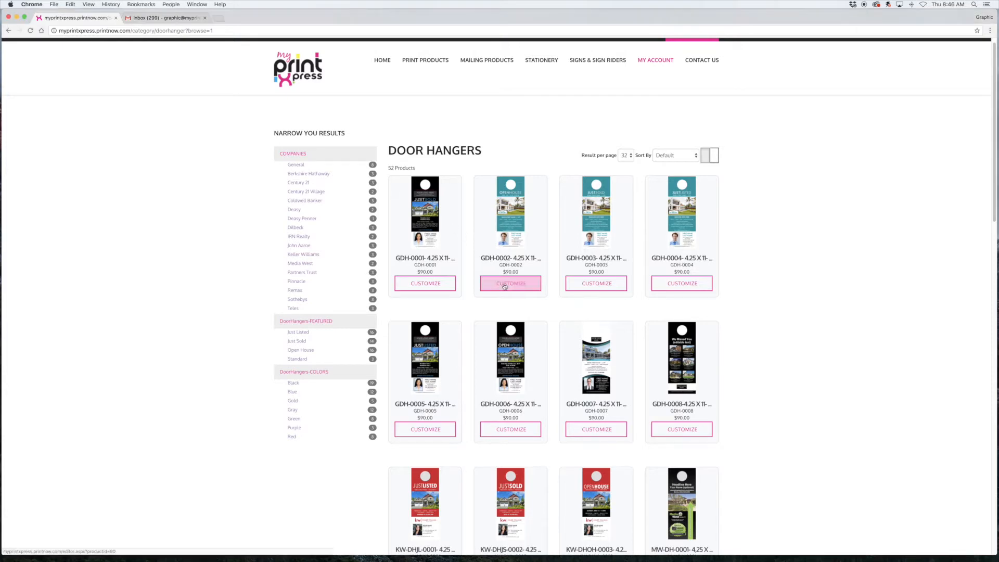
click(504, 285)
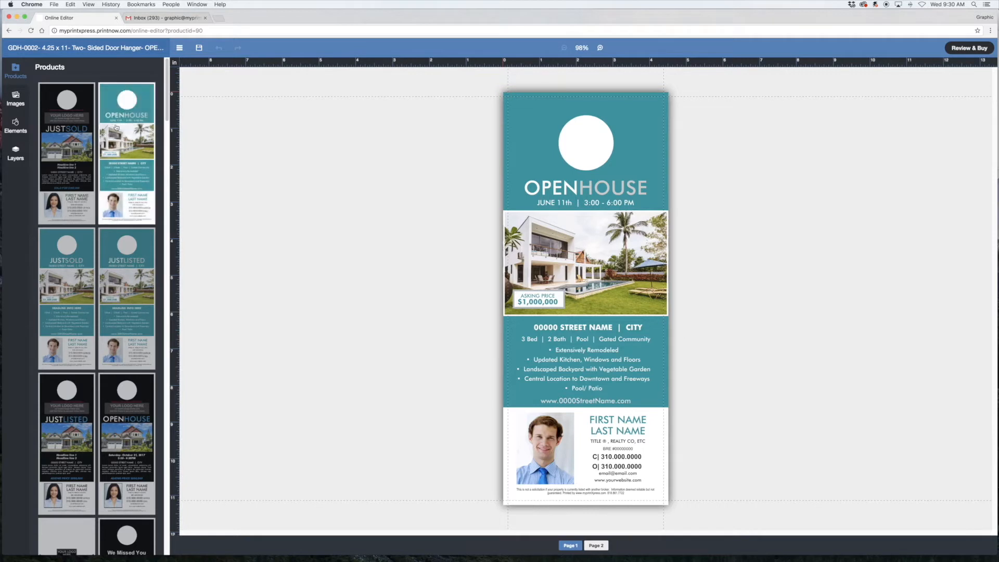
Examine the Berkshire Hathaway logos offered in the editor's image library
click(15, 99)
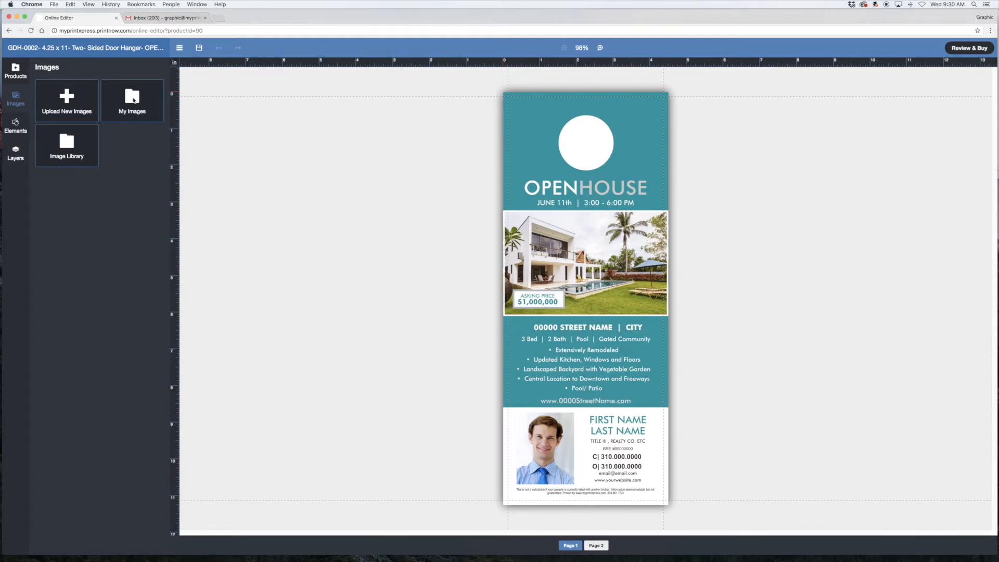
click(67, 146)
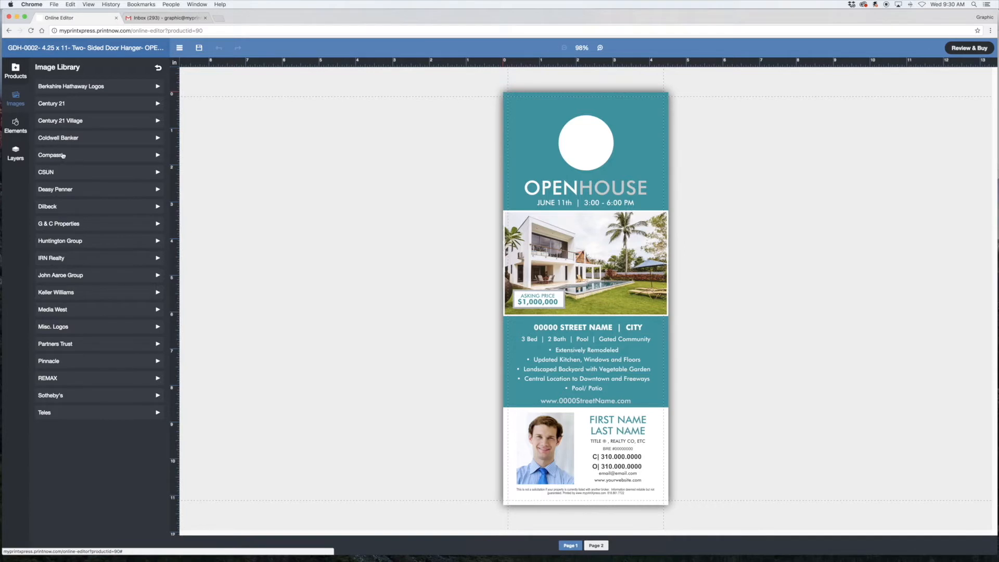
click(107, 87)
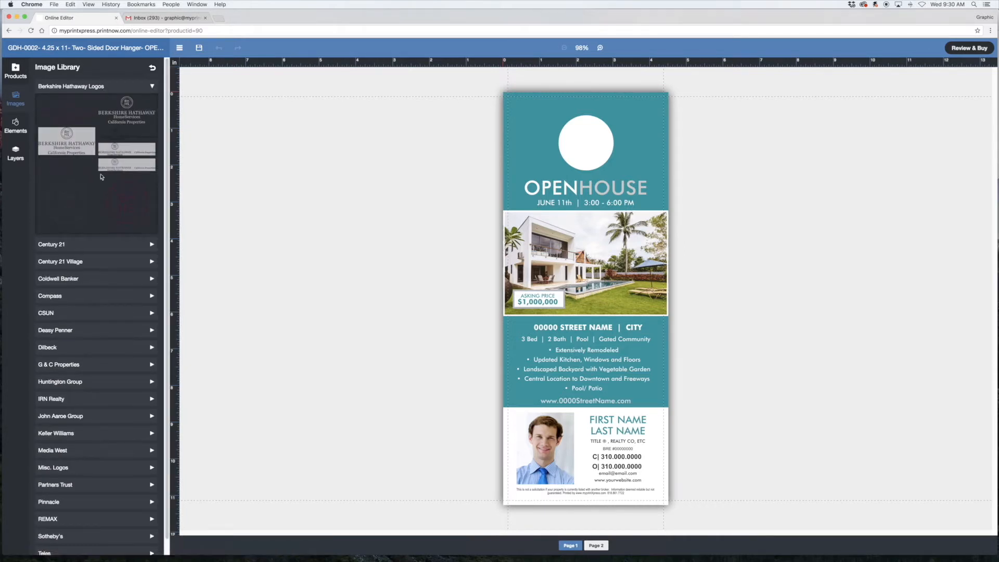
click(154, 69)
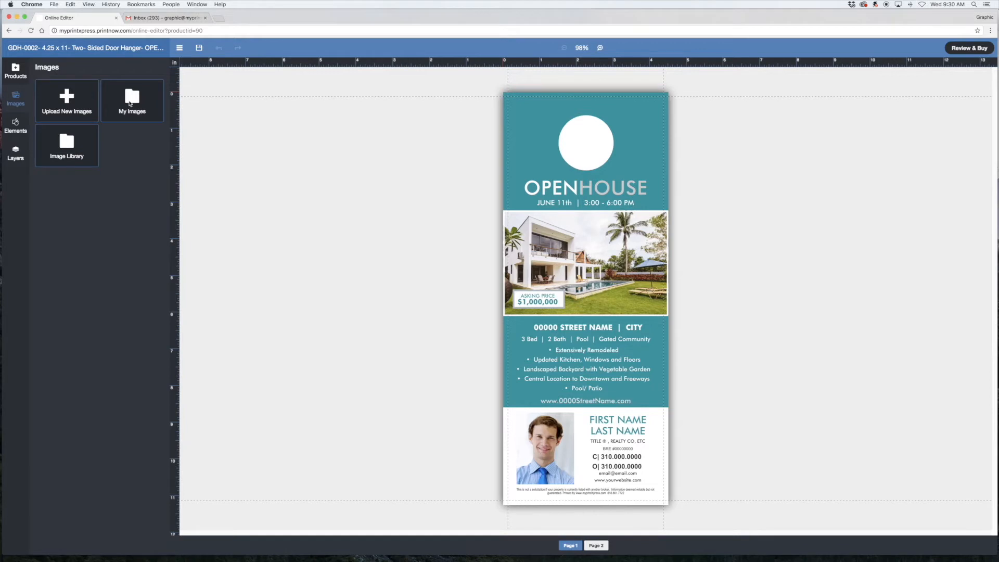
Replace the template's main property photo with the blue-sky house picture from the 2017-10-24 group of My Images
click(130, 103)
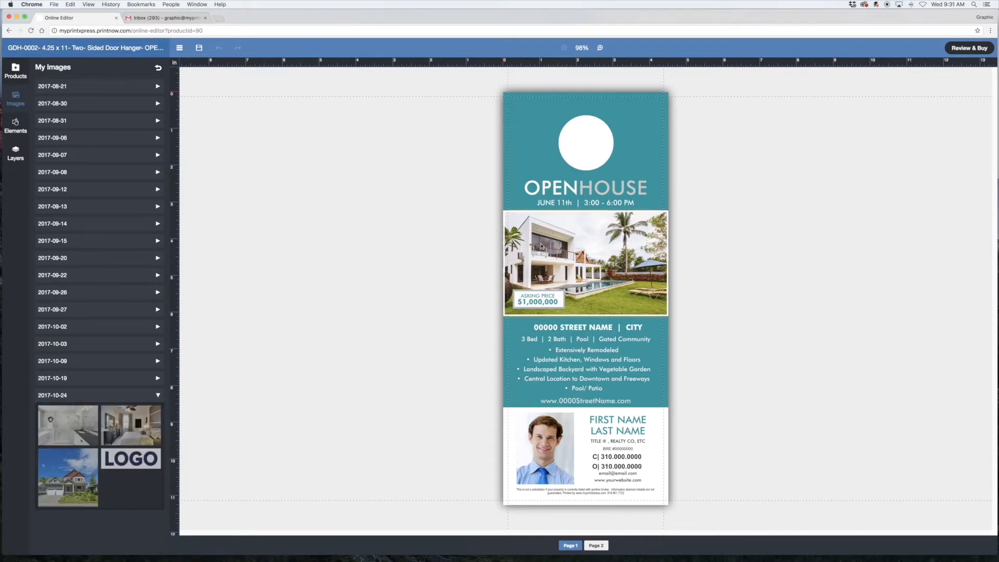
click(541, 246)
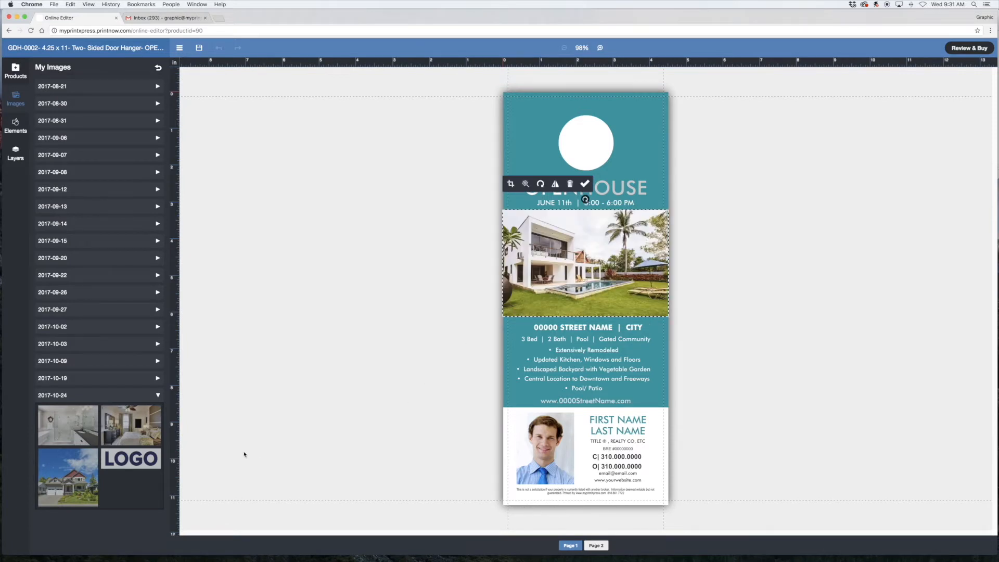
click(78, 467)
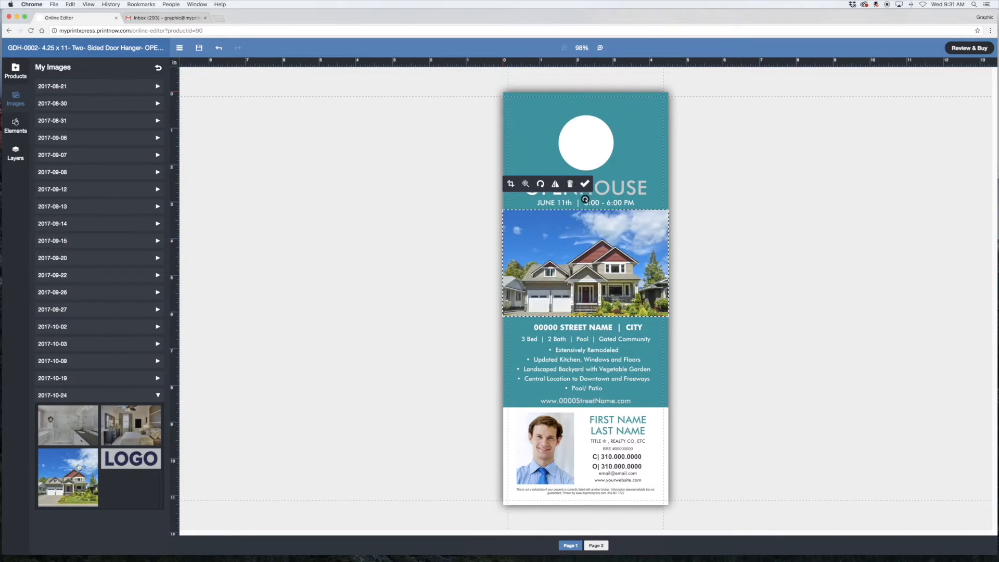
key(super+z)
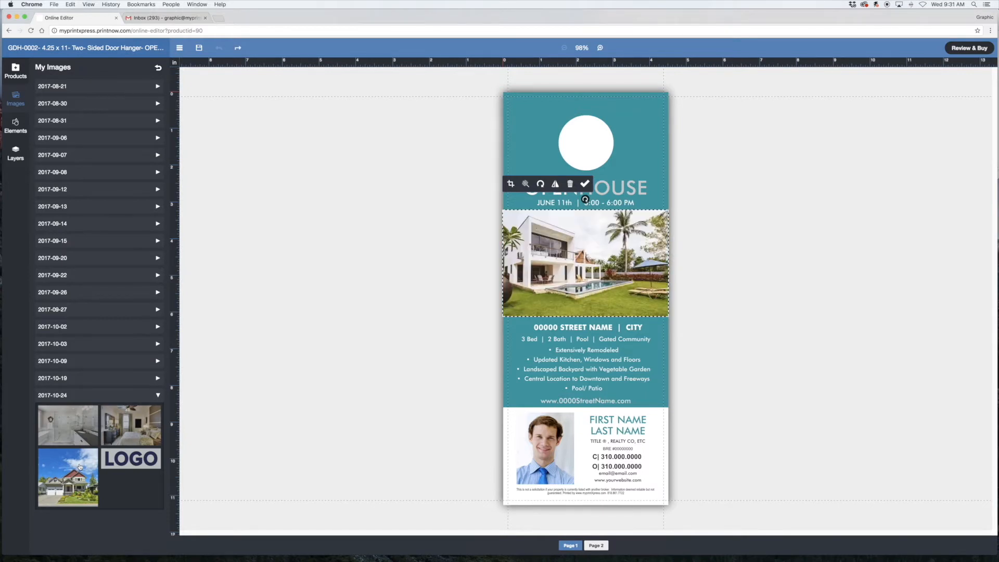
drag(60, 474, 553, 259)
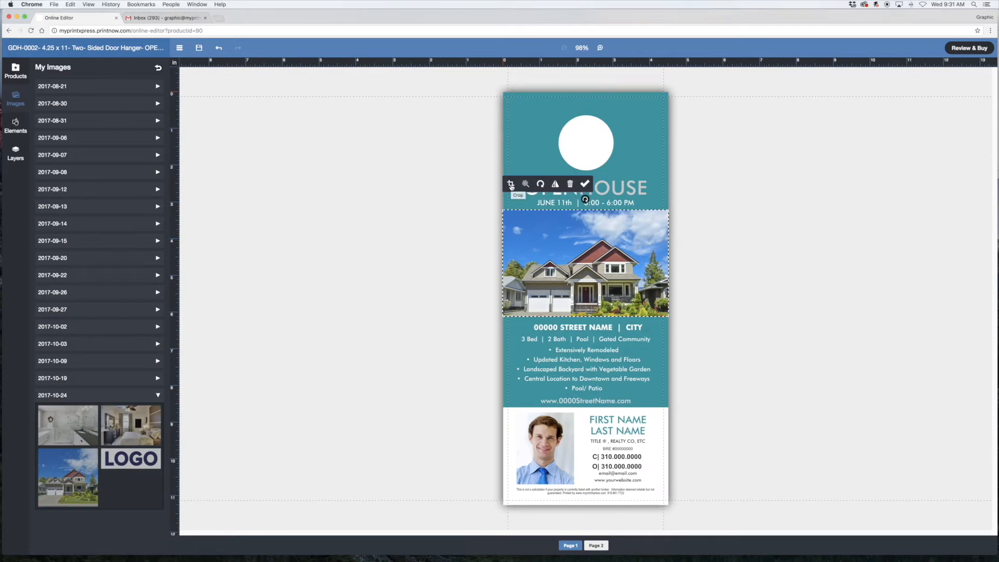
Crop the house photo by enlarging the picture slightly and shifting it up within its frame
click(511, 185)
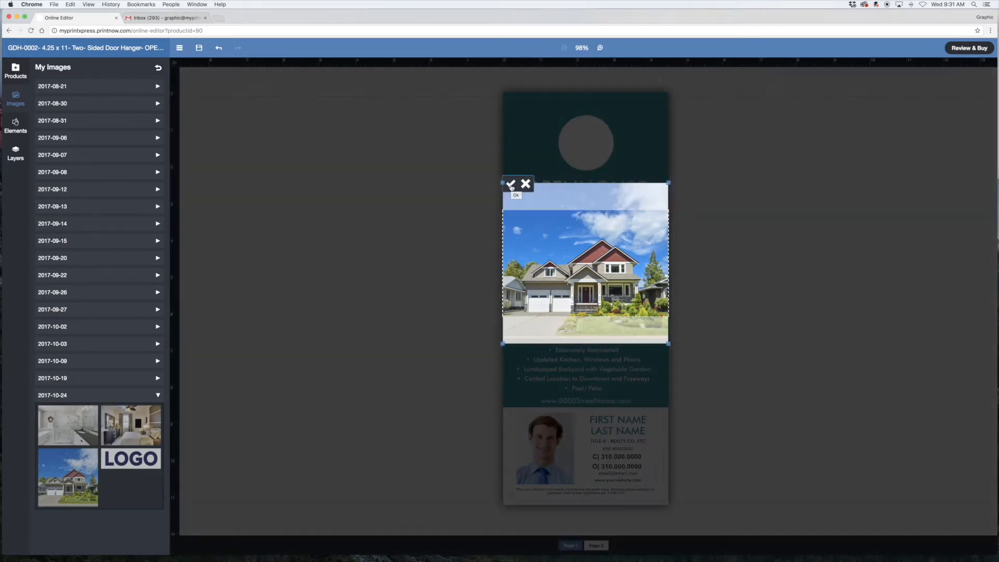
drag(503, 345, 471, 341)
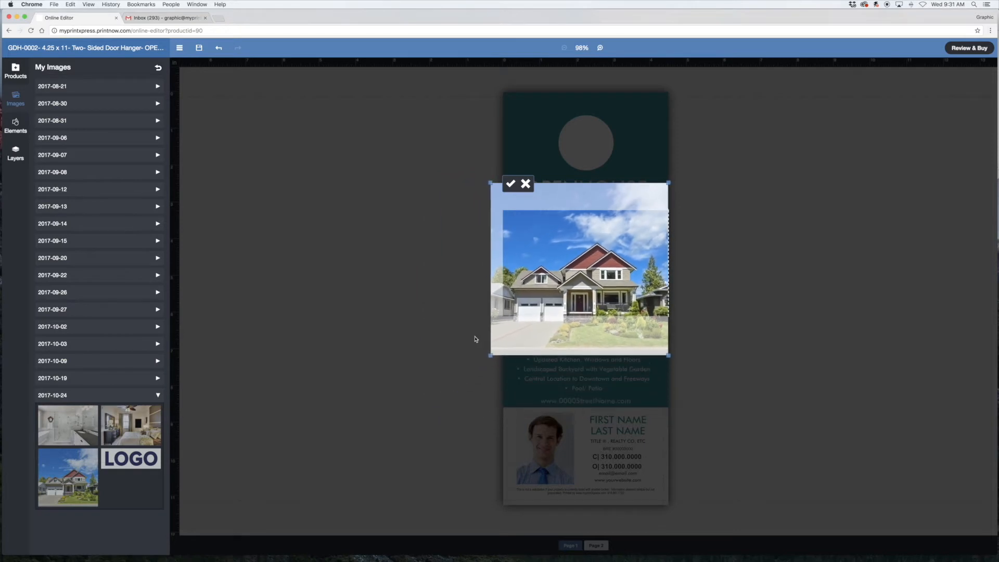
drag(589, 307, 594, 283)
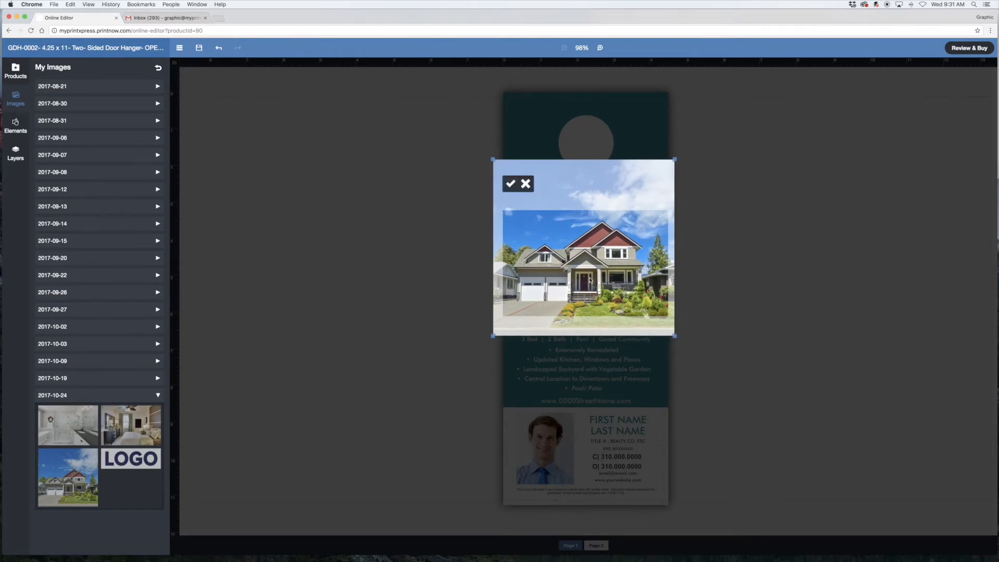
click(511, 185)
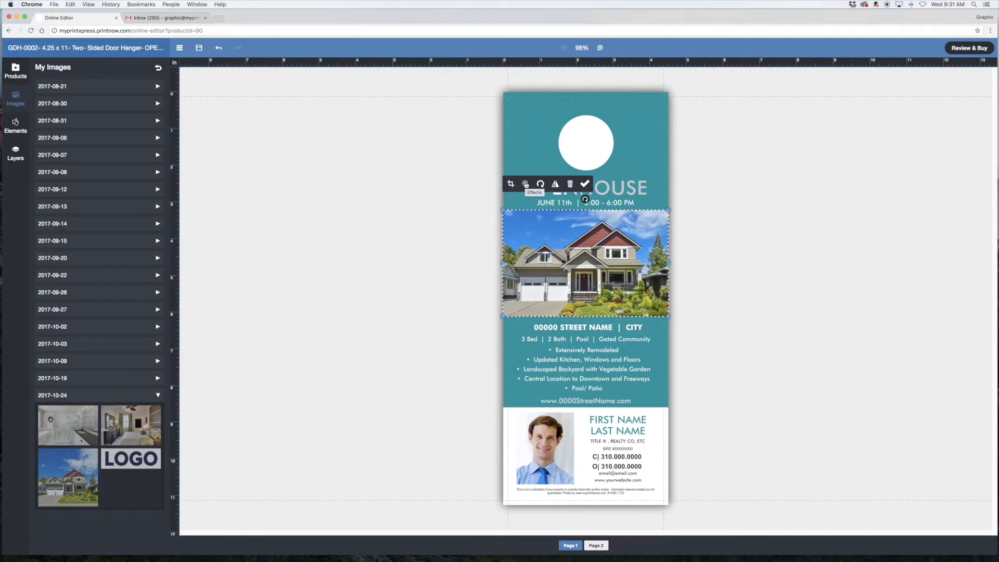
Adjust the house photo's effects to opacity 100, brightness -2, contrast -1, hue -4 and saturation -1
click(525, 185)
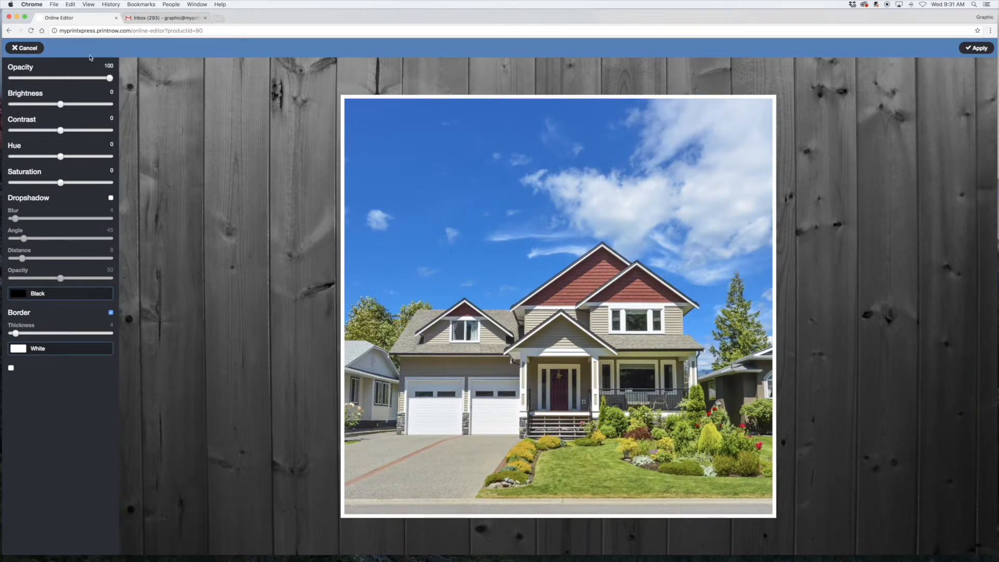
mouse_move(110, 79)
mouse_down()
mouse_move(10, 78)
mouse_move(119, 83)
mouse_up()
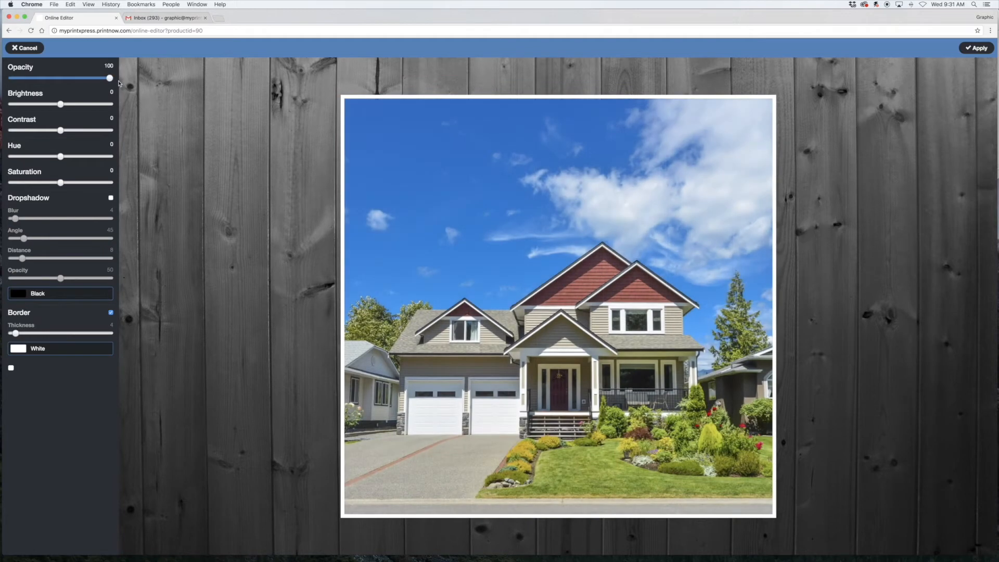
drag(60, 106, 60, 186)
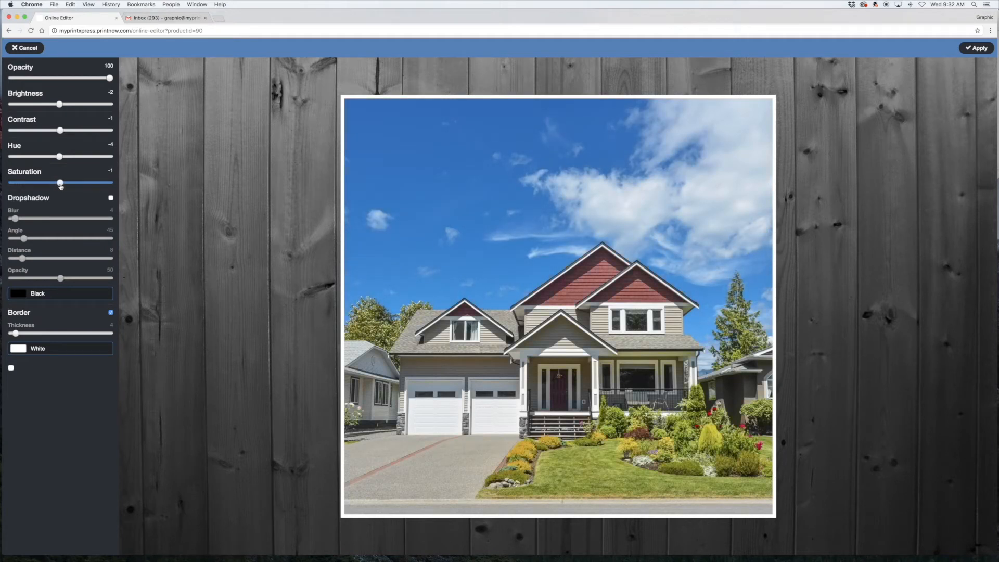
Add a black drop shadow to the house photo with blur 12, angle 50, distance 13 and slightly reduced opacity
click(111, 198)
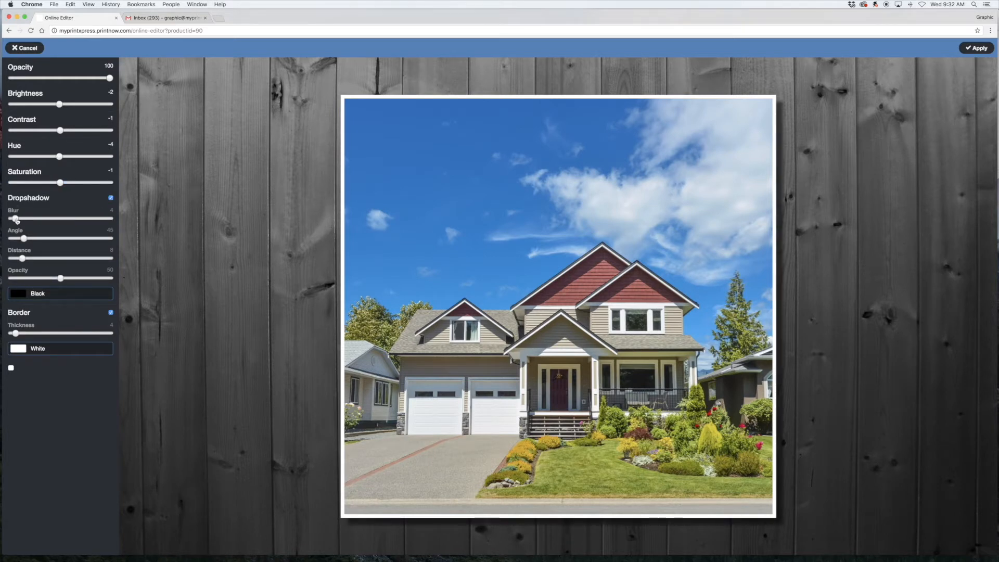
drag(15, 219, 51, 280)
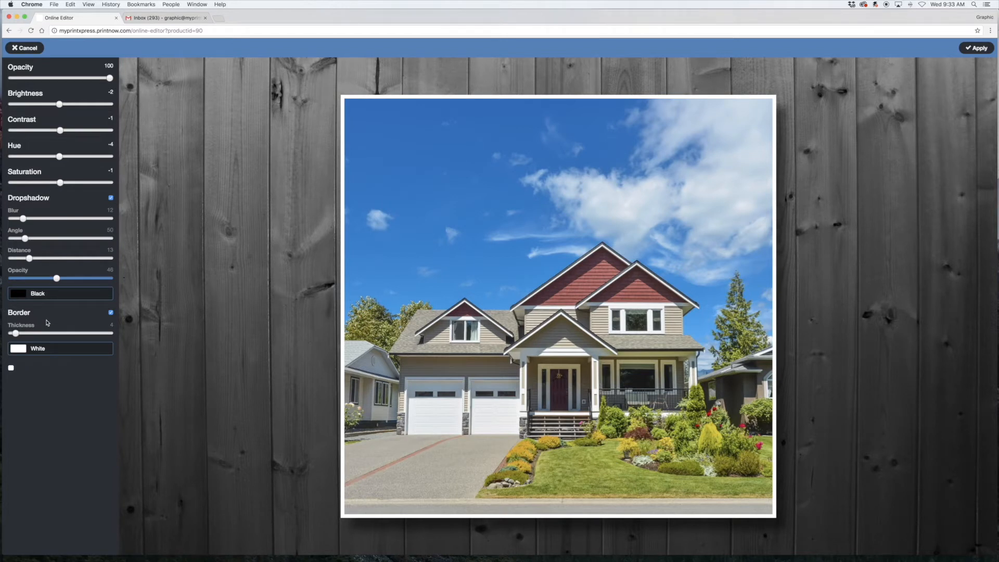
Keep the house photo's border enabled in White and apply the image effects to the design
click(110, 314)
click(110, 313)
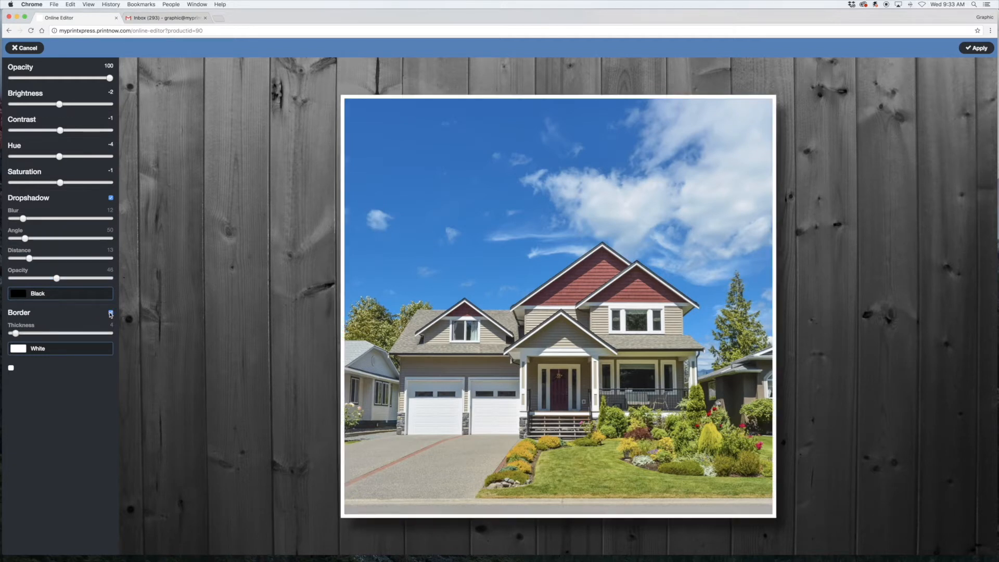
click(18, 349)
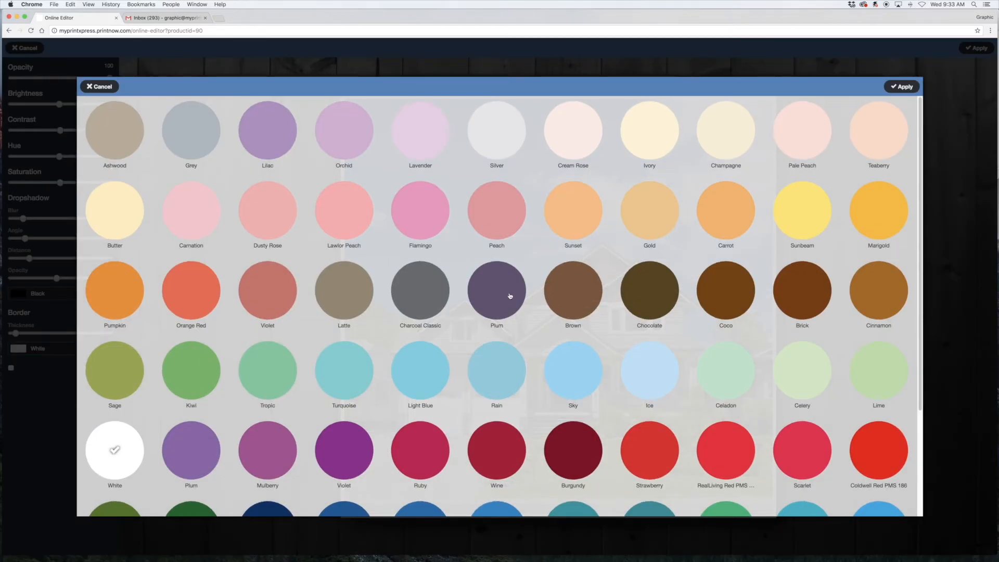
click(897, 88)
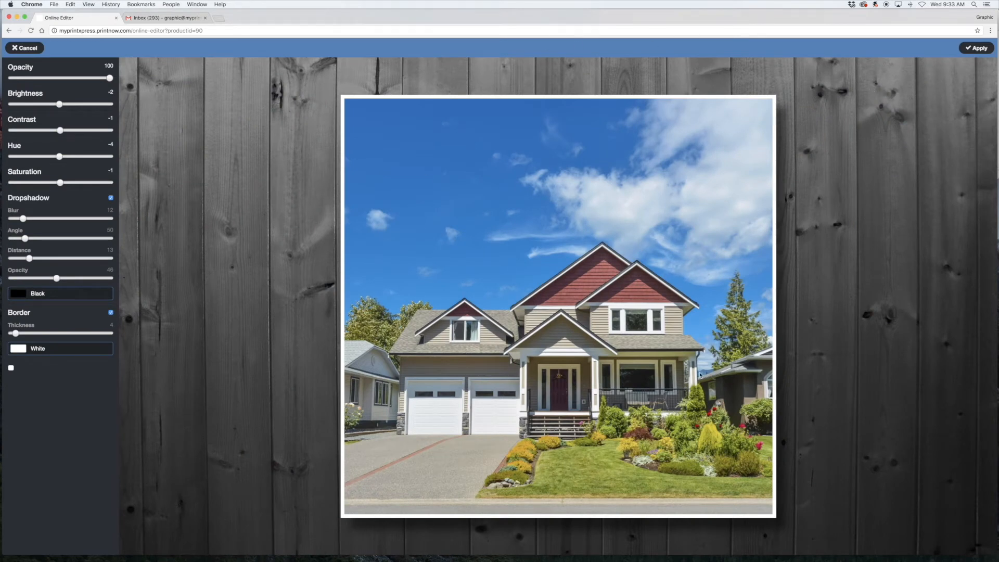
click(977, 48)
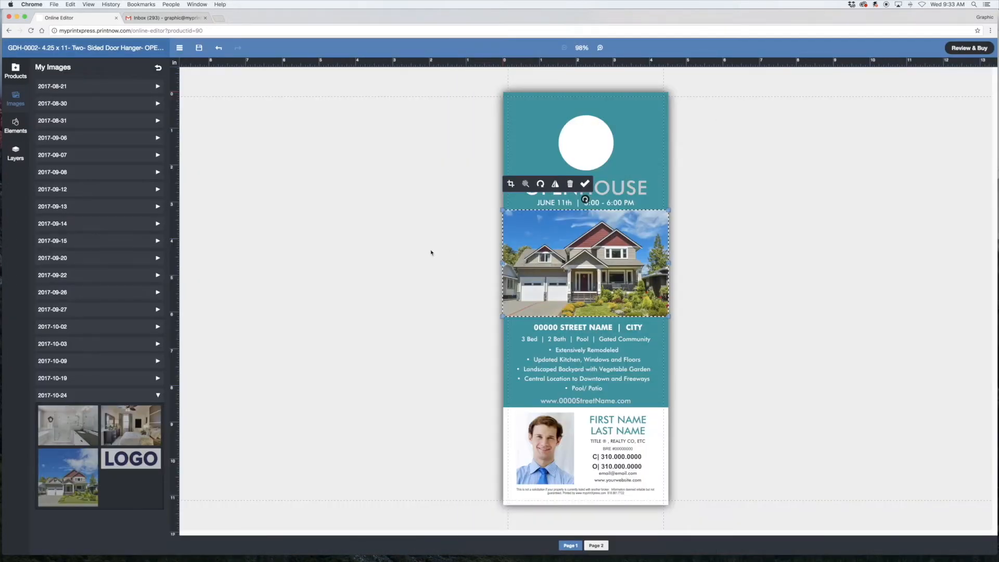
click(431, 252)
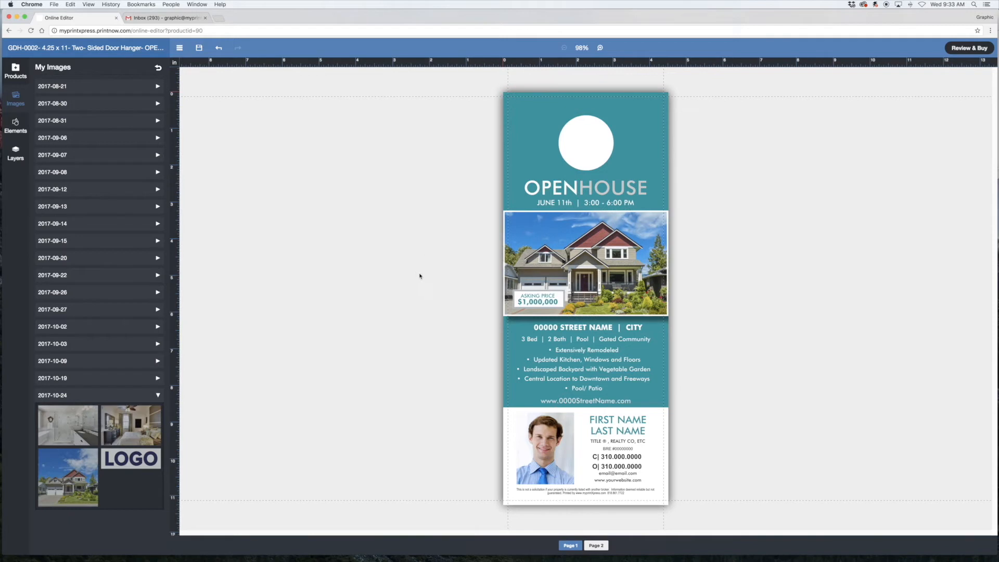
Select the agent portrait on the door hanger and upload woman agent trans.jpg from the DEMO files folder
click(547, 452)
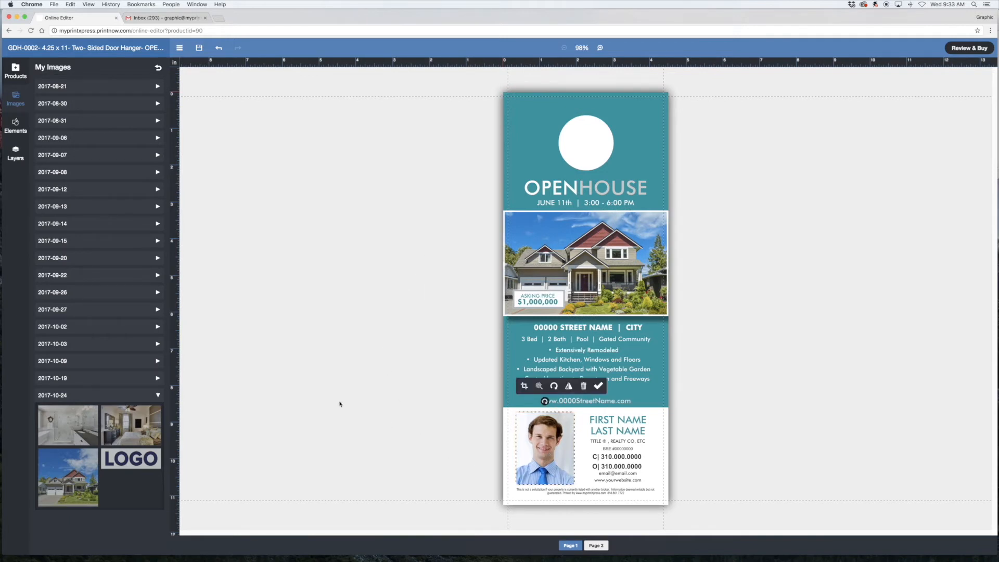
click(159, 69)
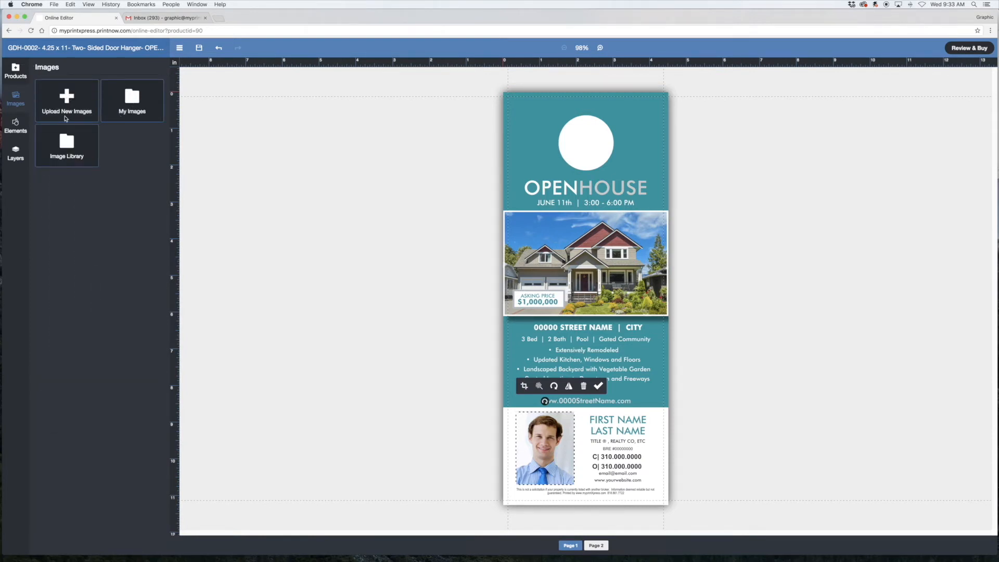
click(67, 100)
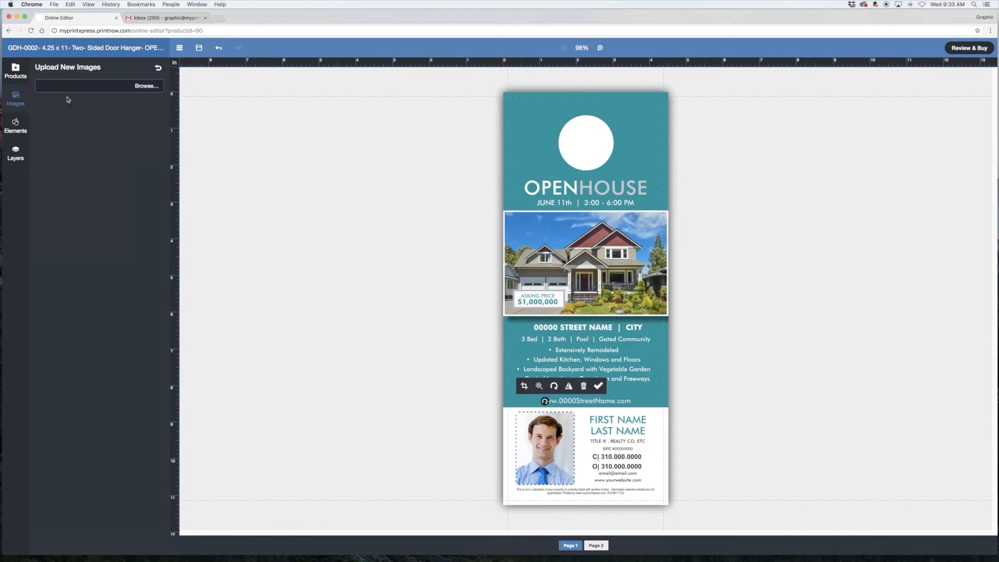
click(143, 87)
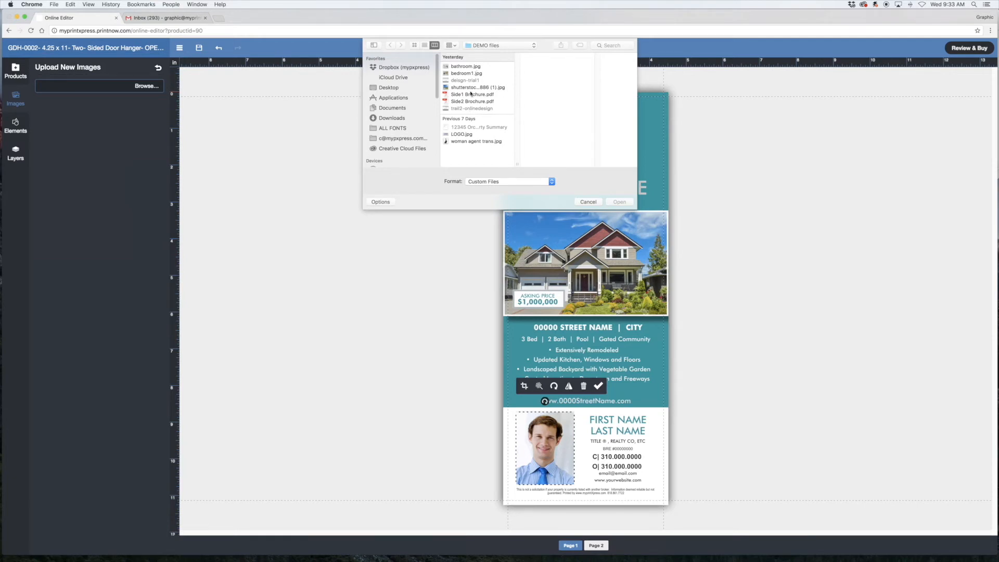
click(456, 142)
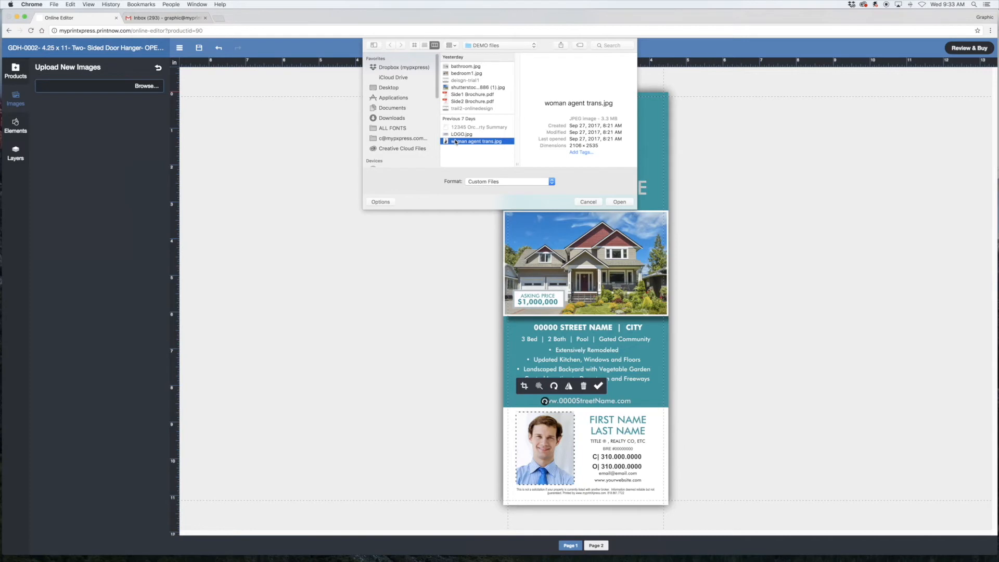
click(620, 202)
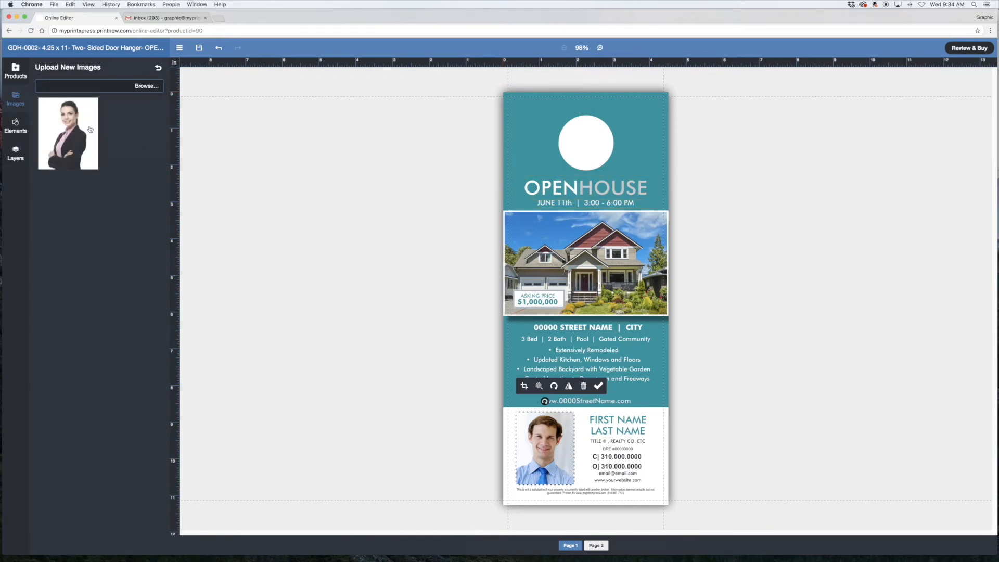
Replace the man's portrait with the uploaded woman agent photo and try the rotate and flip options on it
drag(78, 125, 518, 428)
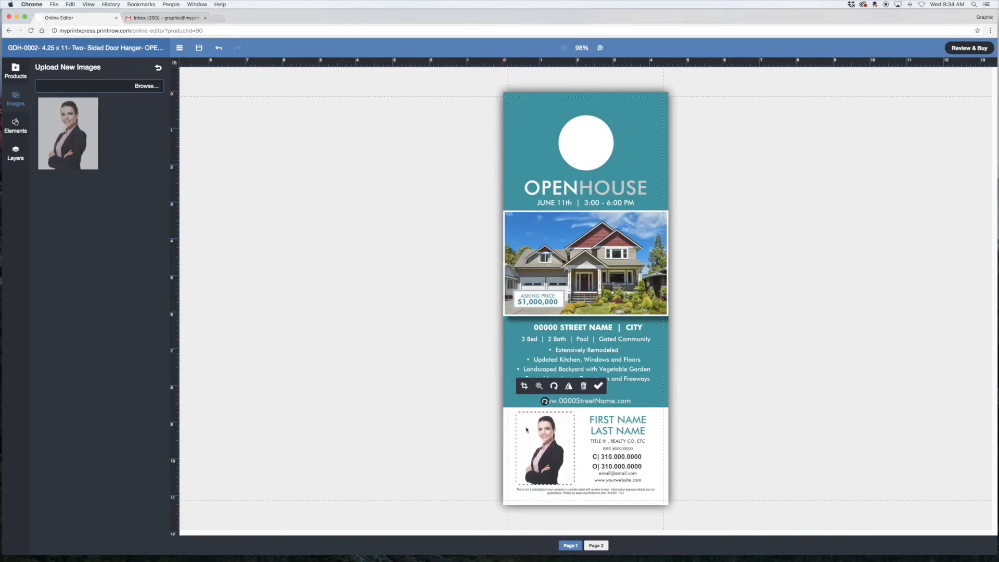
click(555, 387)
click(554, 387)
click(554, 387)
click(555, 387)
click(568, 387)
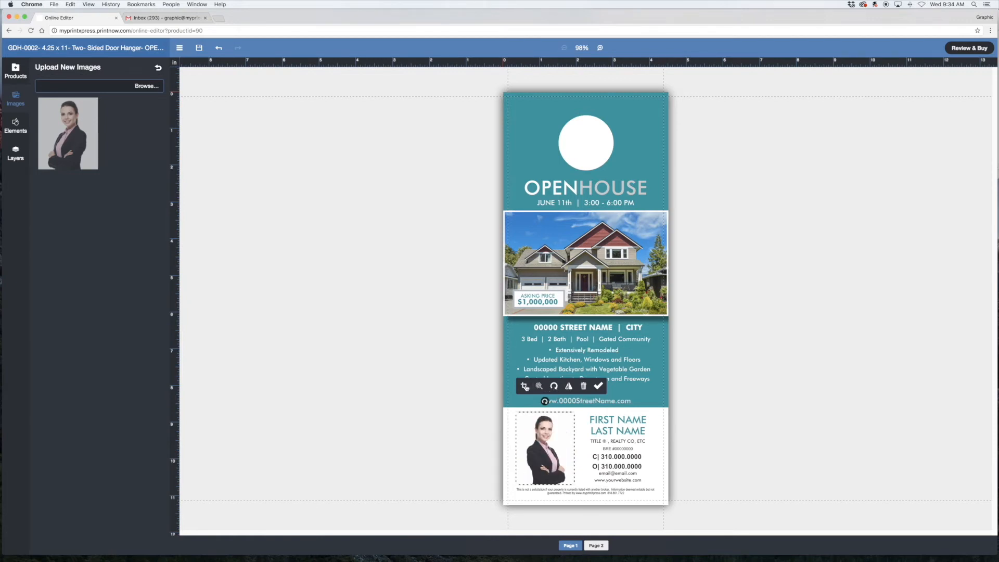
Crop the woman's portrait by enlarging the photo and repositioning it within its frame, apply the crop and deselect it
click(525, 387)
drag(516, 413, 495, 392)
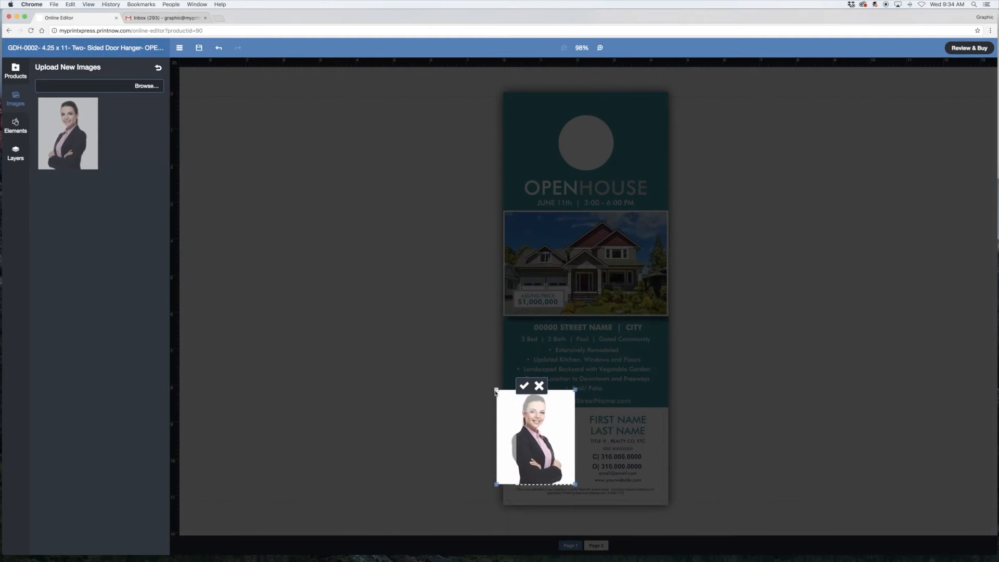
click(523, 386)
drag(547, 448, 548, 460)
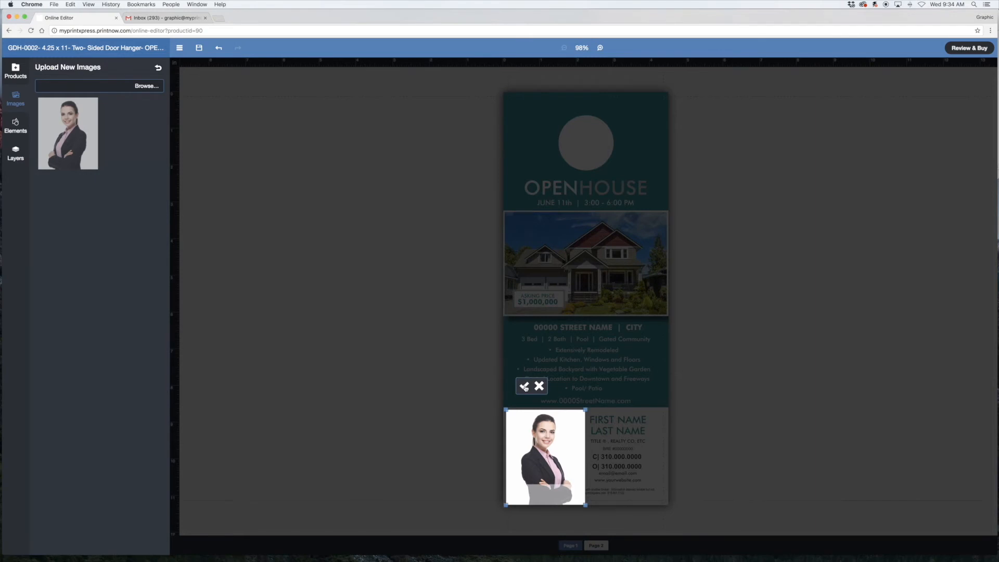
click(524, 386)
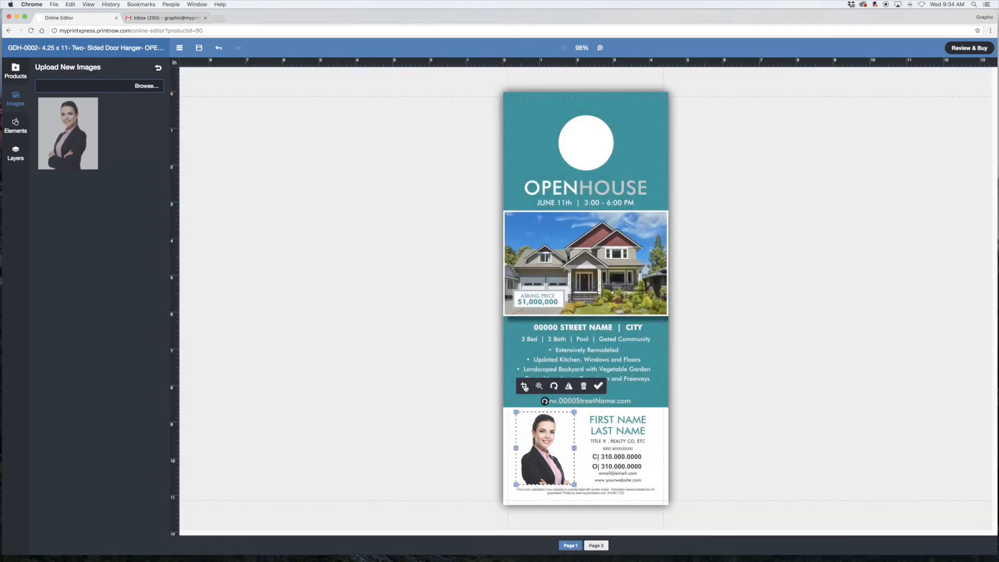
click(397, 237)
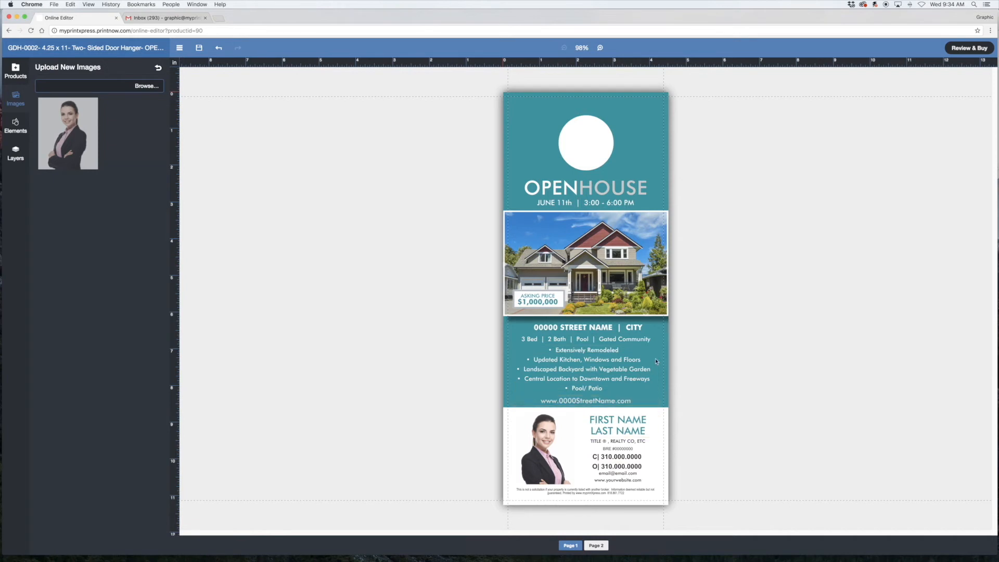
Try bold, left and right alignment, opacity and tracking on the street name and city line, returning to bold centered text
click(588, 327)
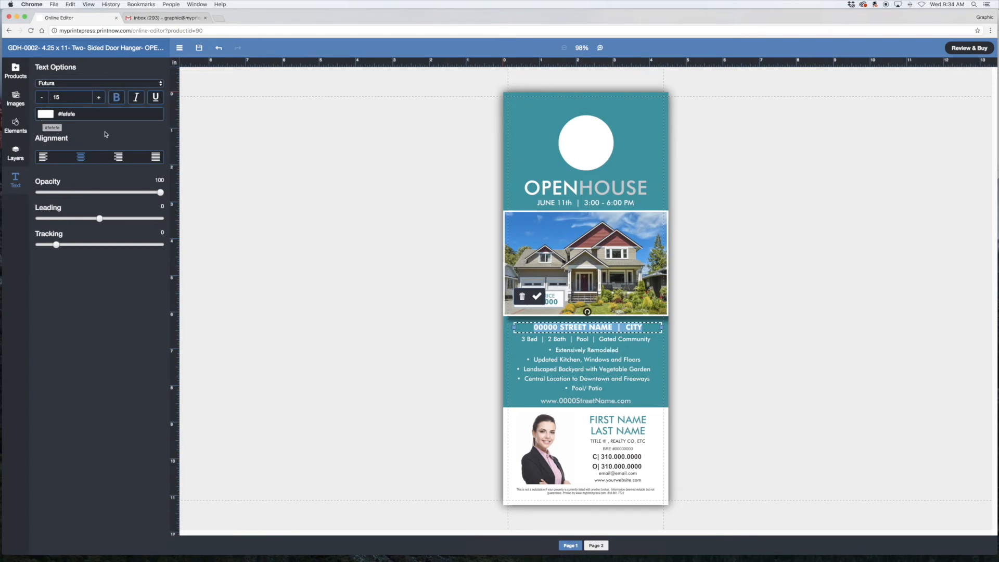
click(117, 99)
click(117, 99)
click(117, 99)
click(117, 98)
click(45, 158)
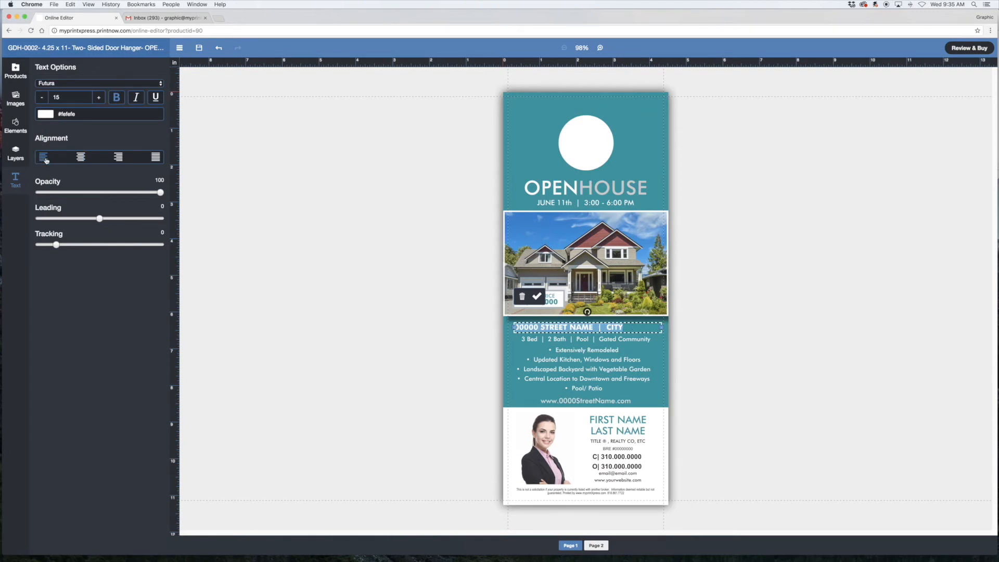
click(118, 157)
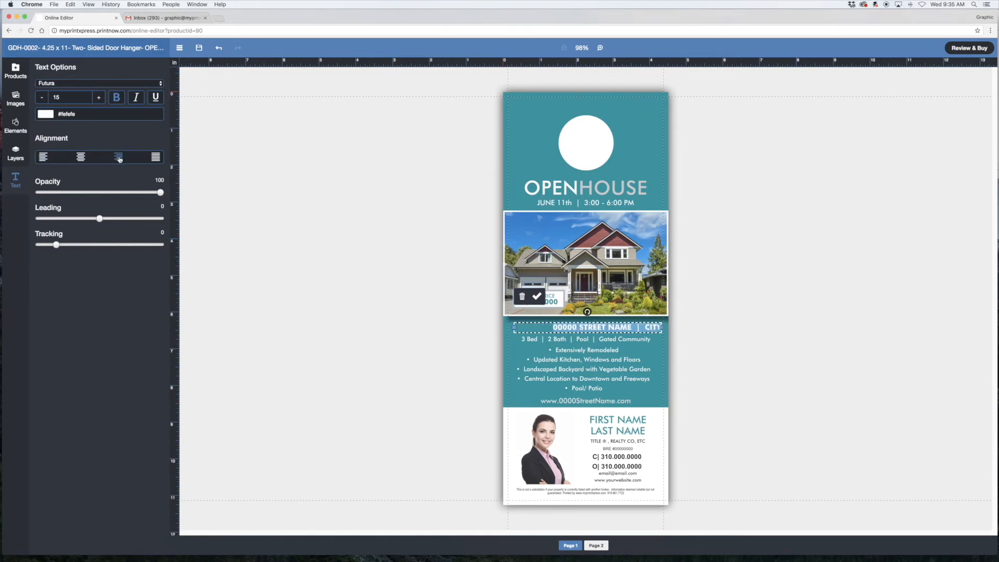
click(79, 158)
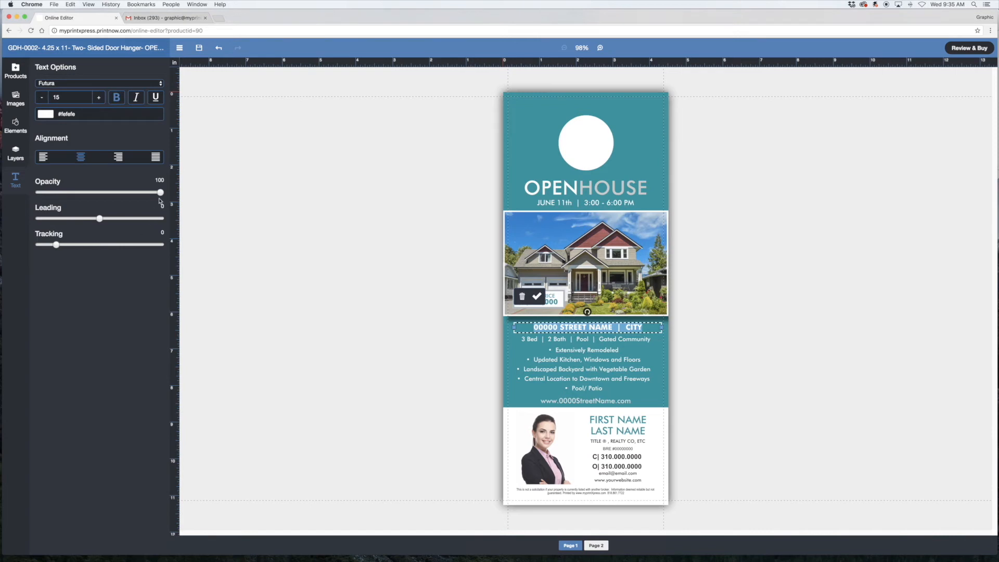
mouse_move(160, 192)
mouse_down()
mouse_move(98, 193)
mouse_move(161, 193)
mouse_up()
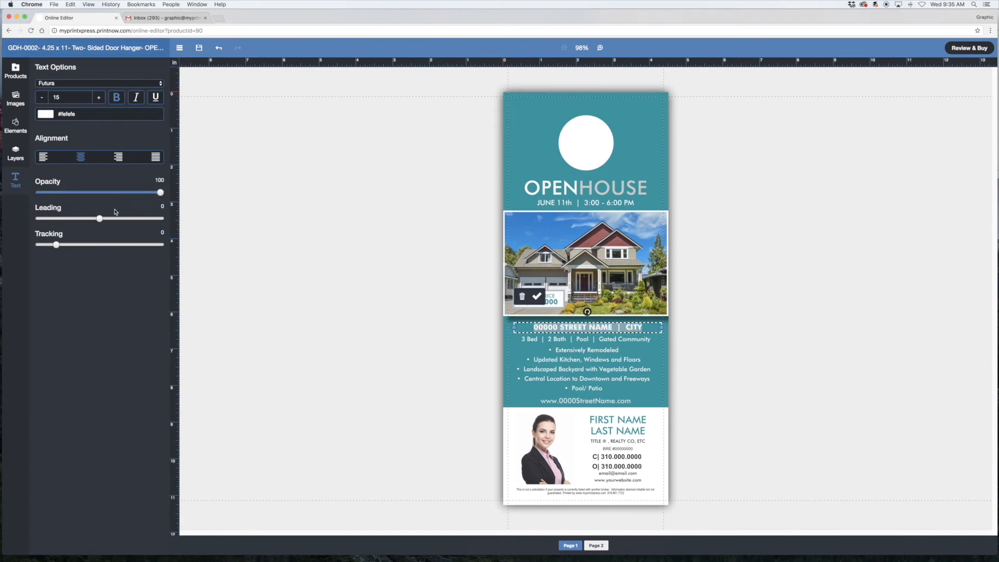
drag(57, 245, 56, 245)
Switch to the Property Summary document in Pages and copy the paragraph beginning "Located on an oversized lot"
drag(793, 17, 790, 33)
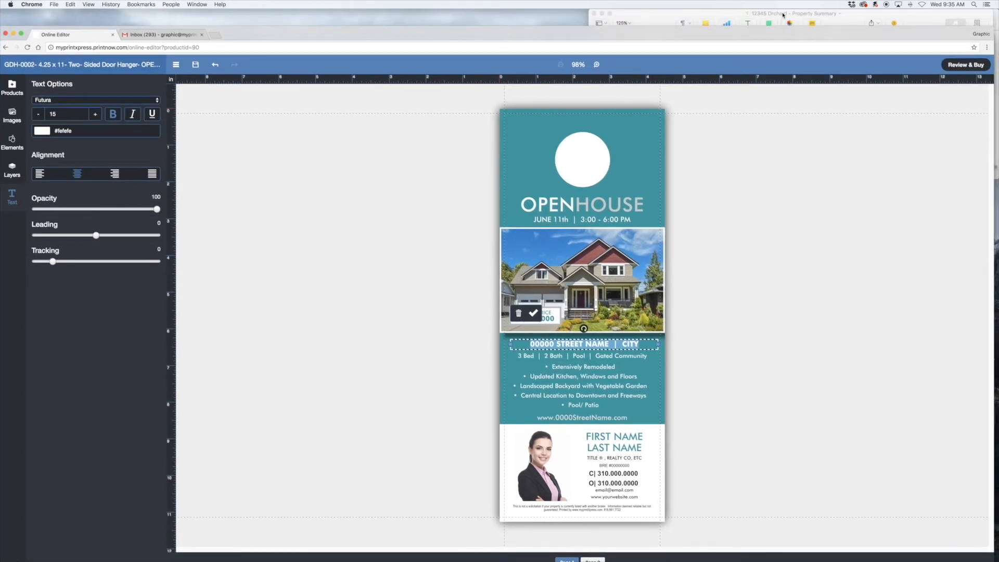
click(783, 14)
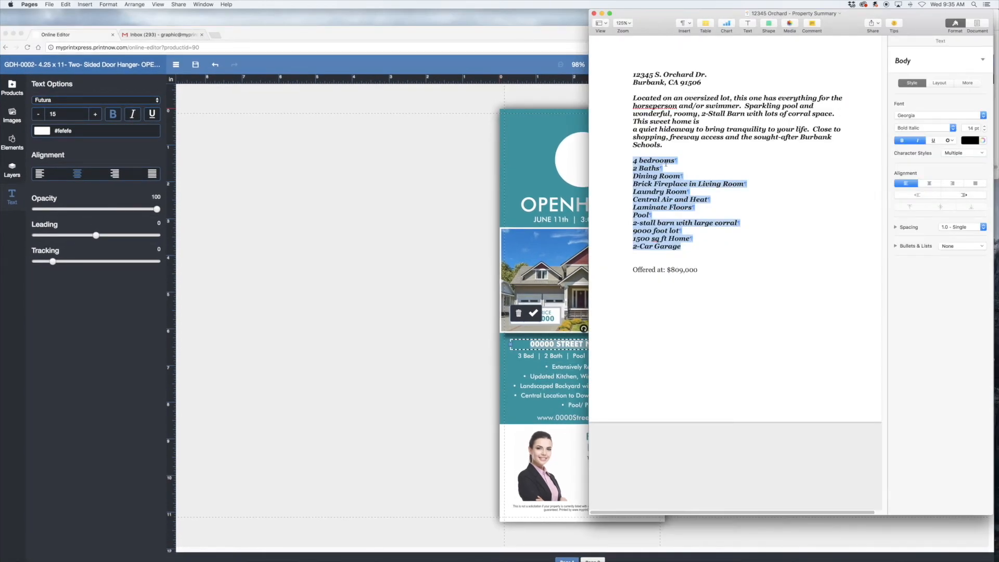
drag(669, 144, 629, 98)
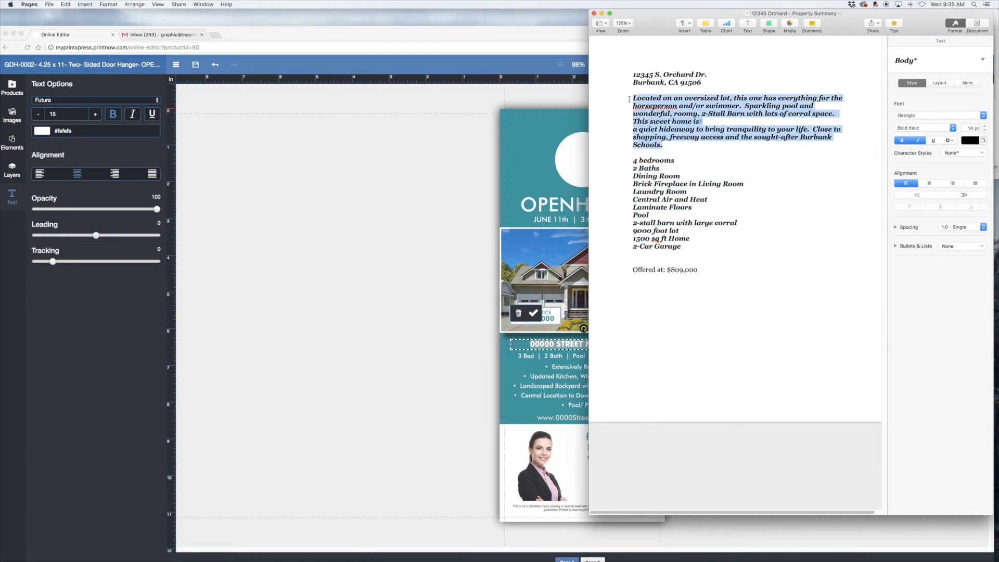
right_click(656, 113)
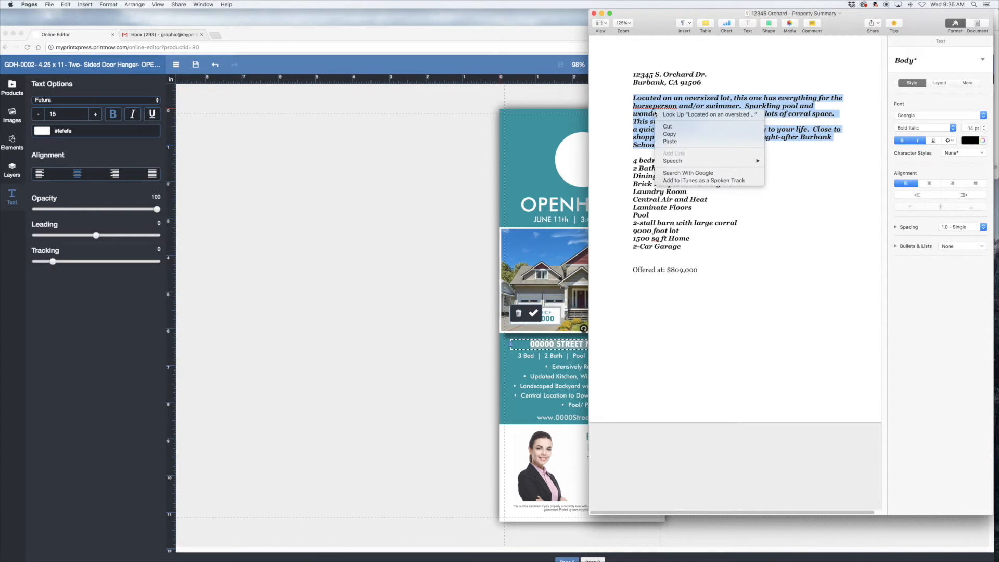
click(669, 134)
Return to the online editor in Chrome and replace the bulleted feature list with the copied property description
drag(562, 36, 563, 20)
click(585, 381)
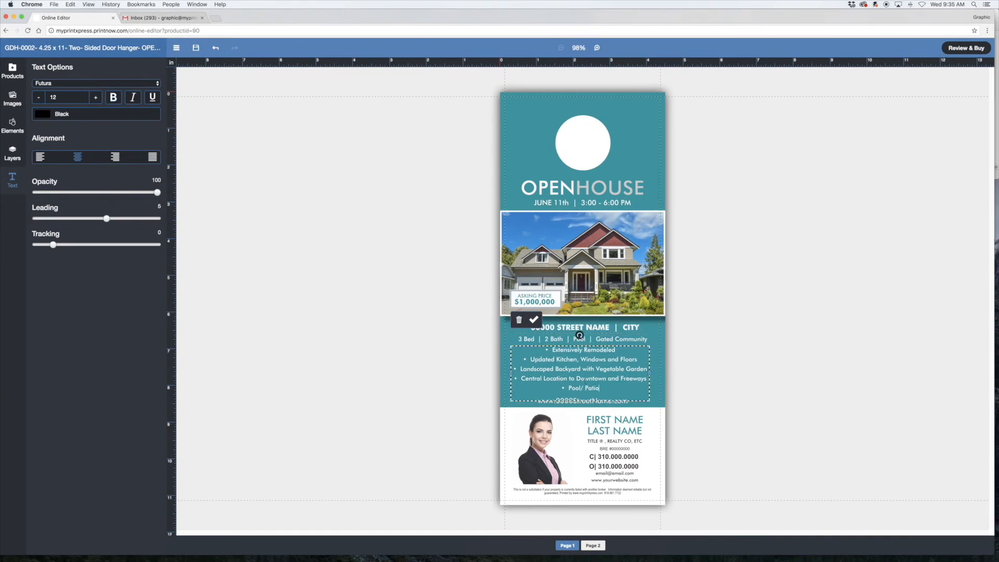
drag(611, 392, 537, 348)
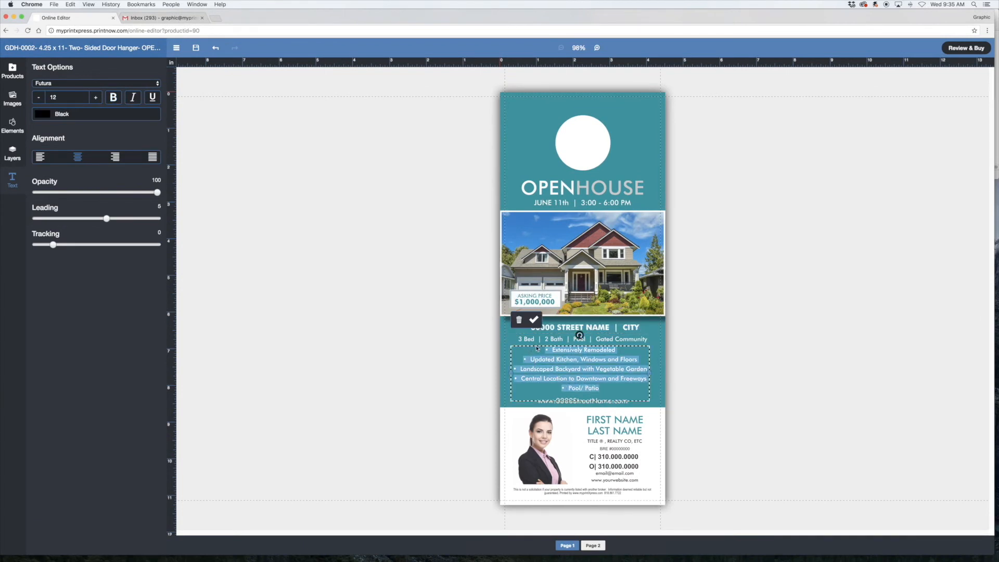
right_click(577, 359)
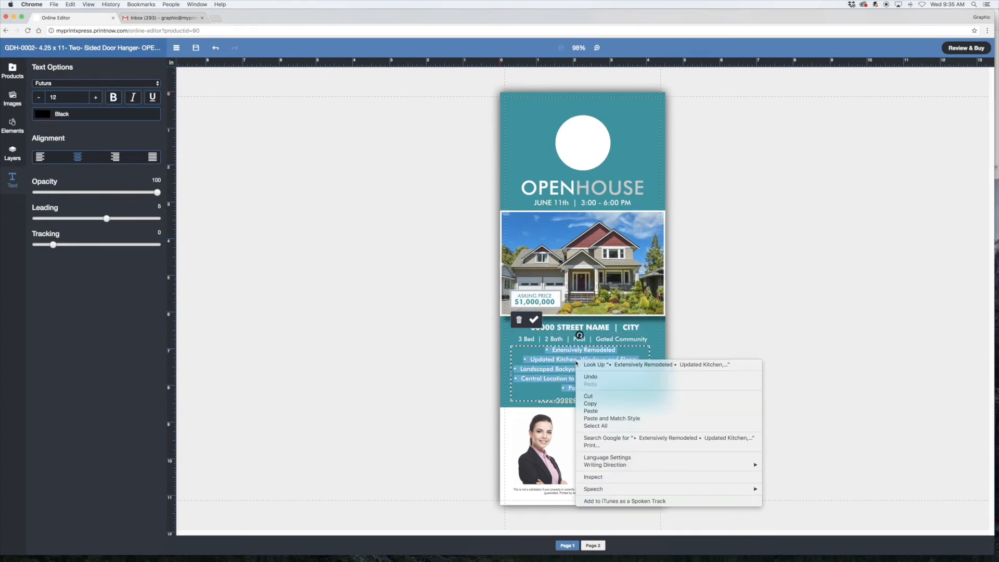
click(591, 411)
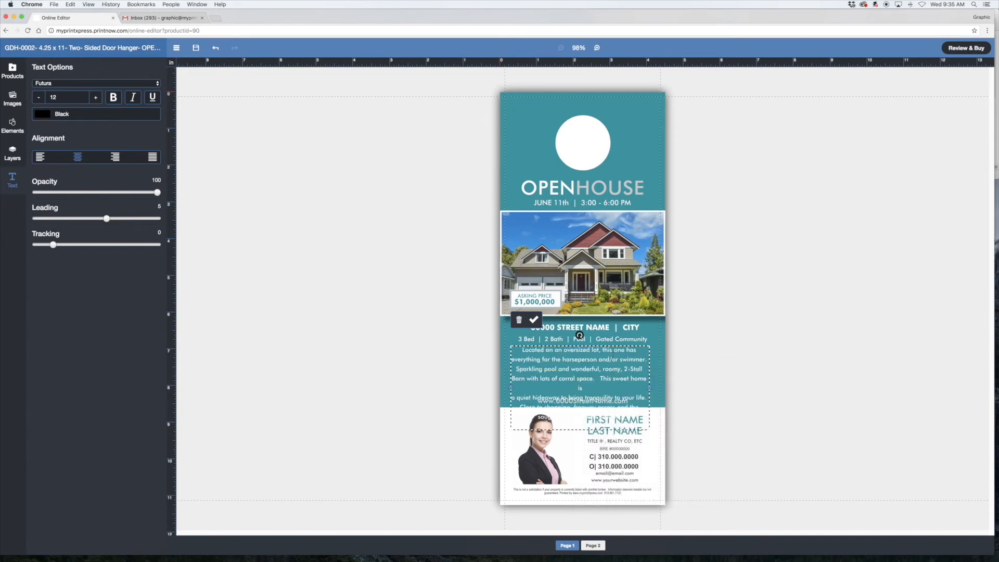
Delete the end of the pasted description so that it finishes with "Barn with lots of corral space."
drag(625, 425, 521, 385)
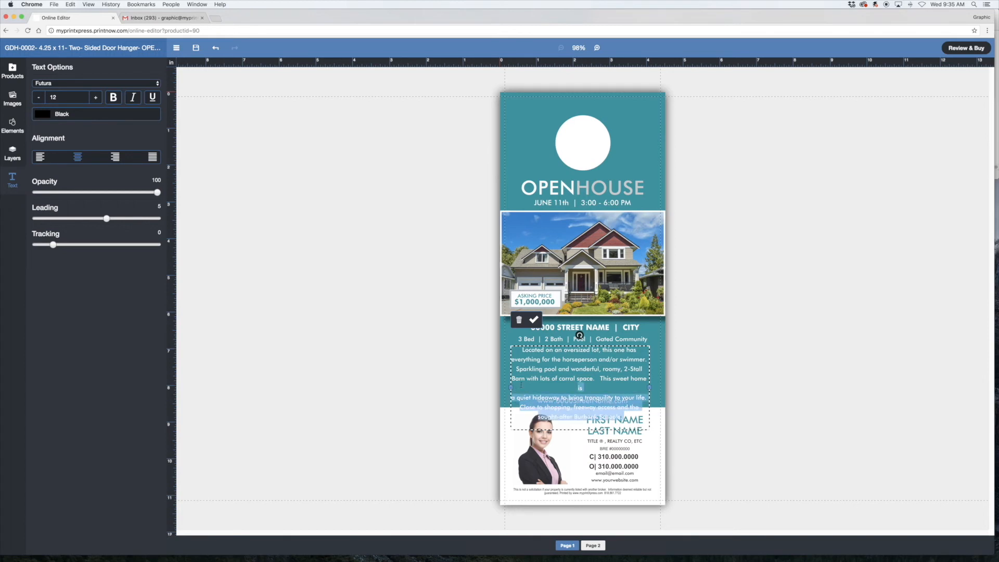
key(BackSpace)
key(BackSpace)
key(BackSpace)
key(BackSpace)
key(BackSpace)
key(BackSpace)
key(BackSpace)
key(BackSpace)
key(BackSpace)
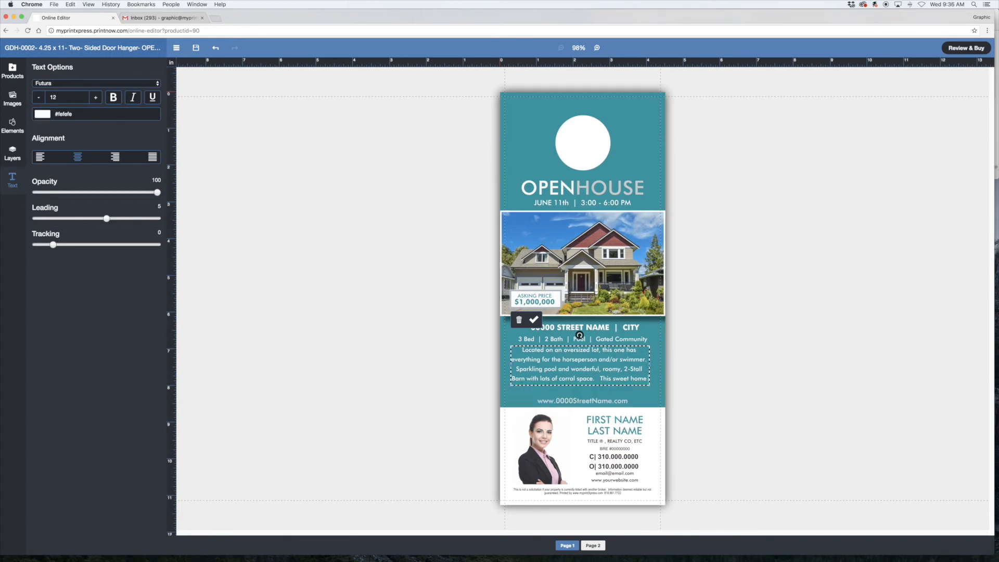
key(BackSpace)
key(BackSpace)
key(BackSpace)
key(BackSpace)
key(BackSpace)
key(BackSpace)
key(BackSpace)
key(BackSpace)
key(BackSpace)
key(BackSpace)
Replace the placeholder in the property website line with the listing's street number and street name
click(606, 400)
click(609, 401)
drag(612, 401, 554, 401)
text(12345)
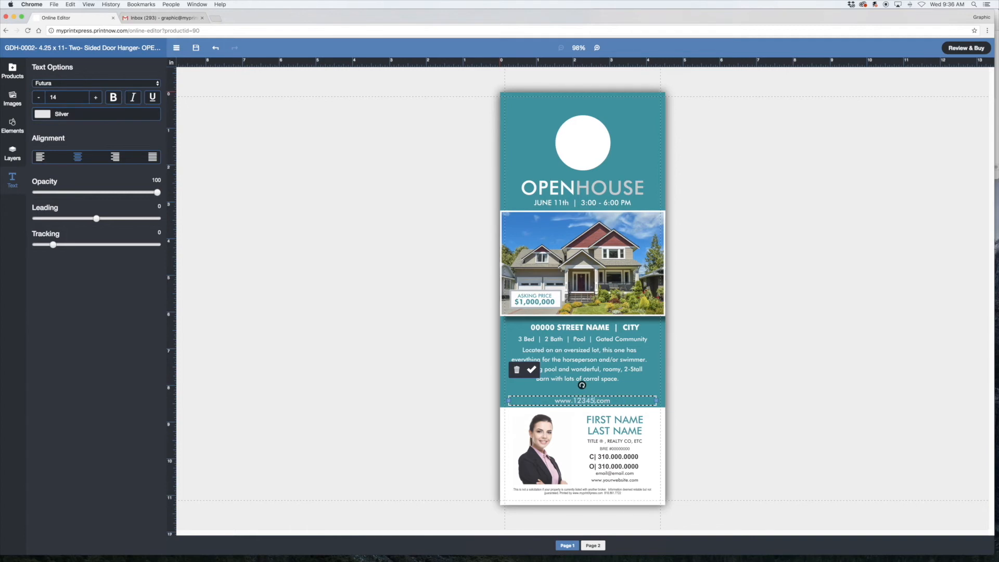
text(Orchard)
Replace the placeholder street number and name in the bold line under the house photo with the property's street address
click(577, 327)
drag(610, 327, 531, 327)
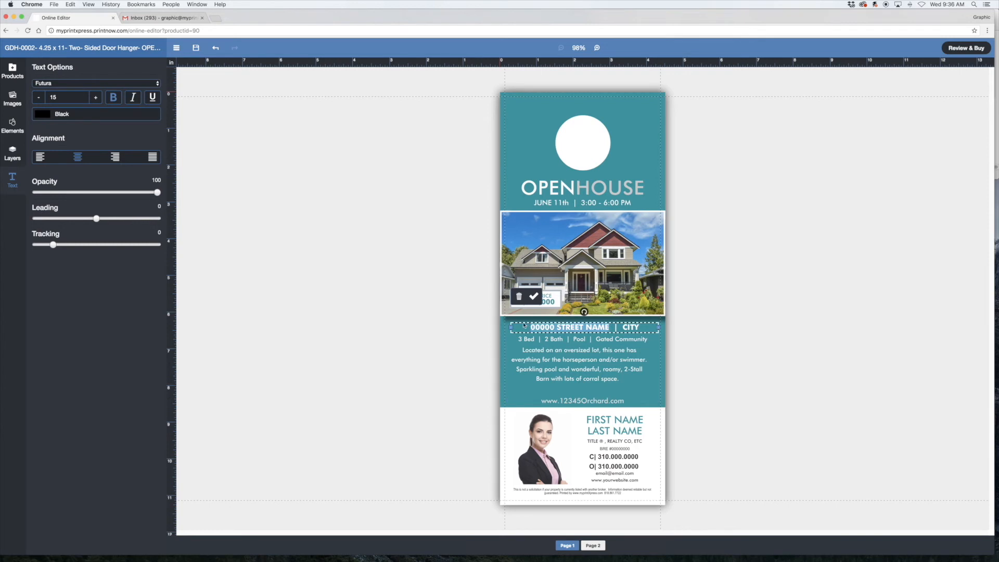
text(12345 ORCHARD)
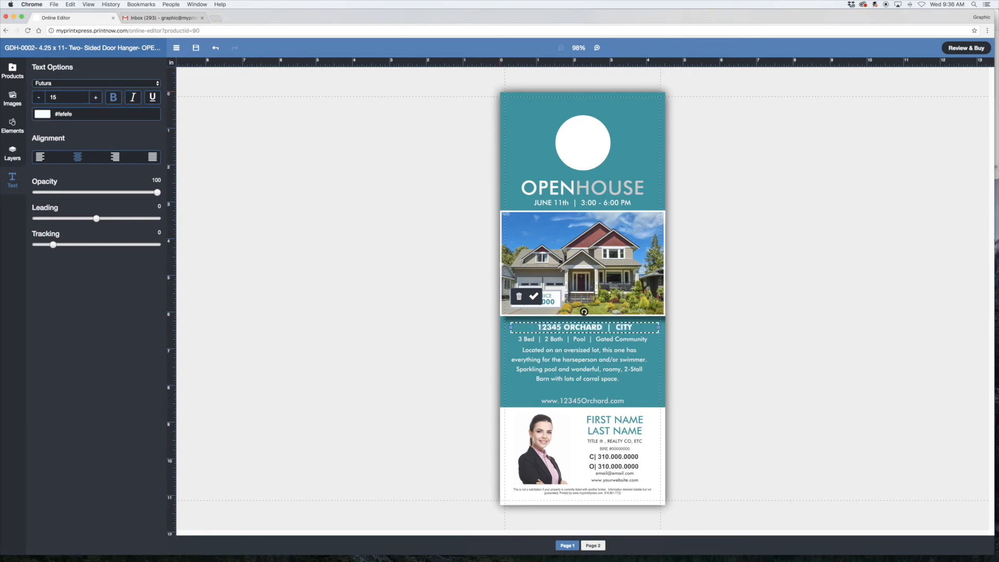
text( ST)
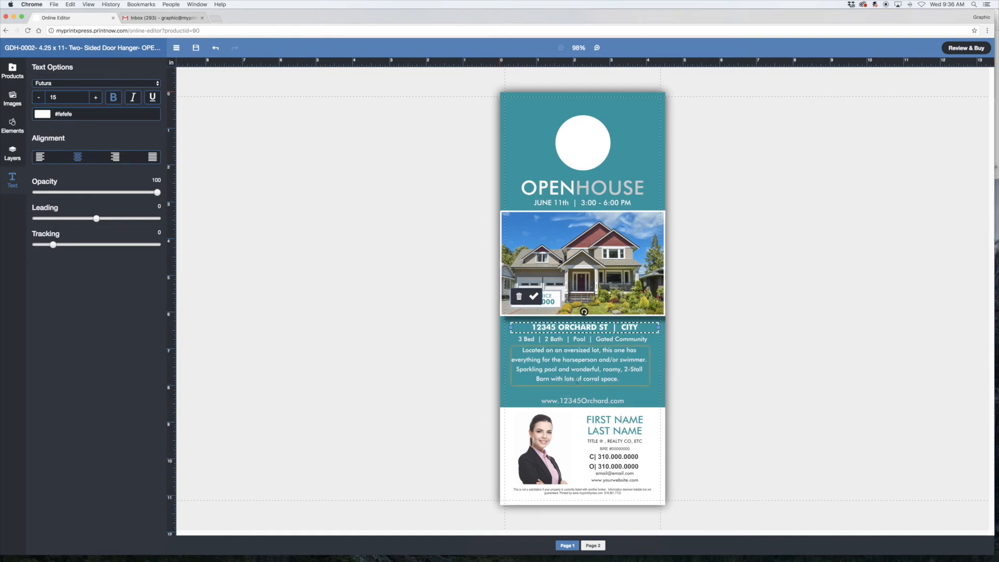
Move the property description slightly lower between the bedroom details and the website line, and deselect it
click(721, 366)
mouse_move(583, 366)
mouse_down()
mouse_move(585, 382)
mouse_move(586, 372)
mouse_up()
click(717, 360)
Replace the FIRST NAME LAST NAME placeholder with the agent's first name and move it slightly lower
click(639, 430)
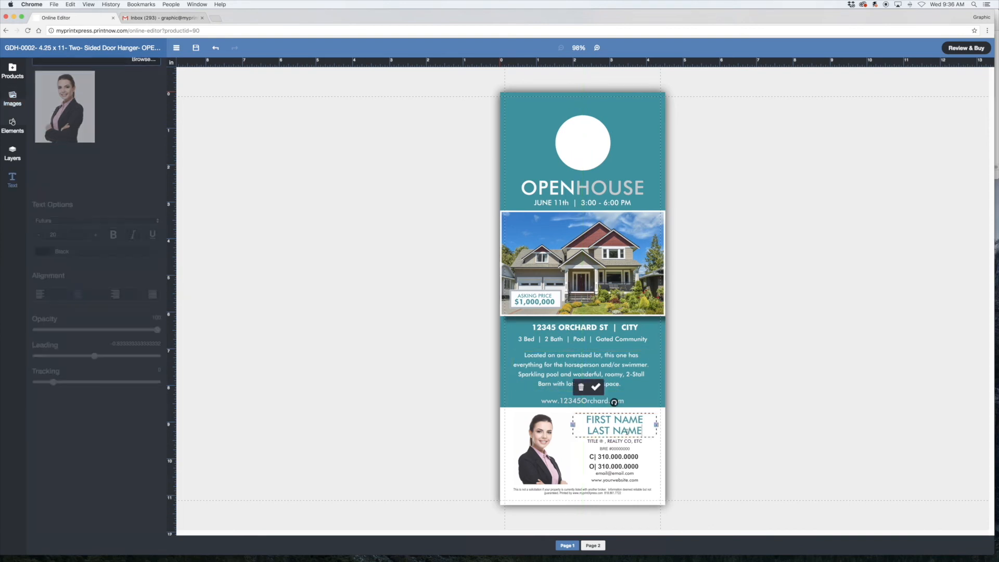
drag(591, 411, 666, 438)
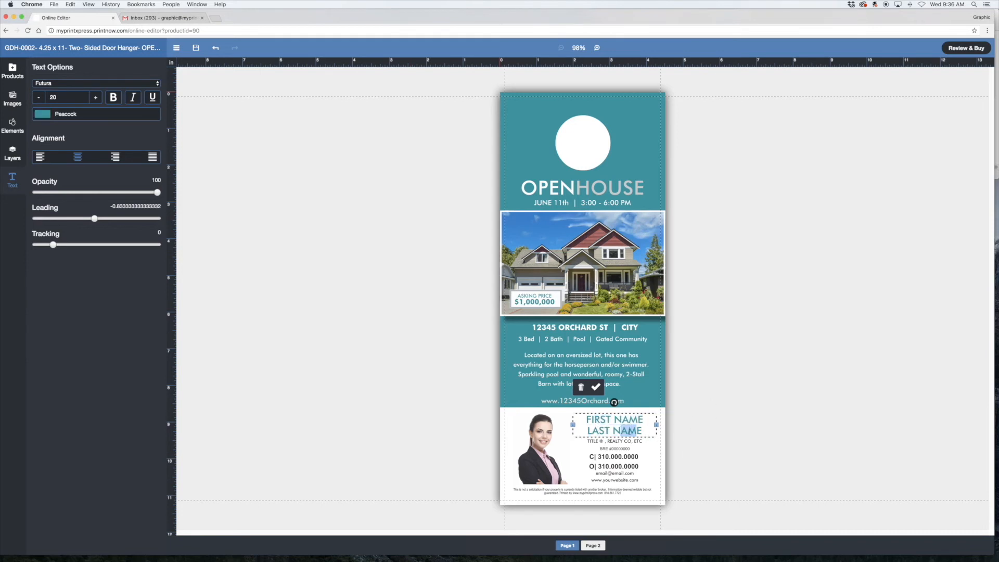
drag(645, 432, 591, 419)
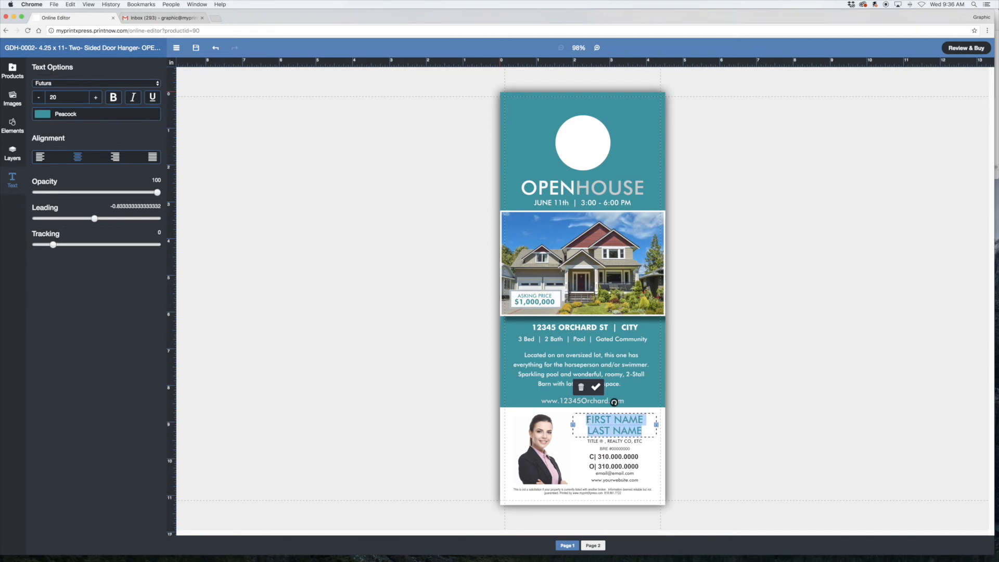
text(NICOLE)
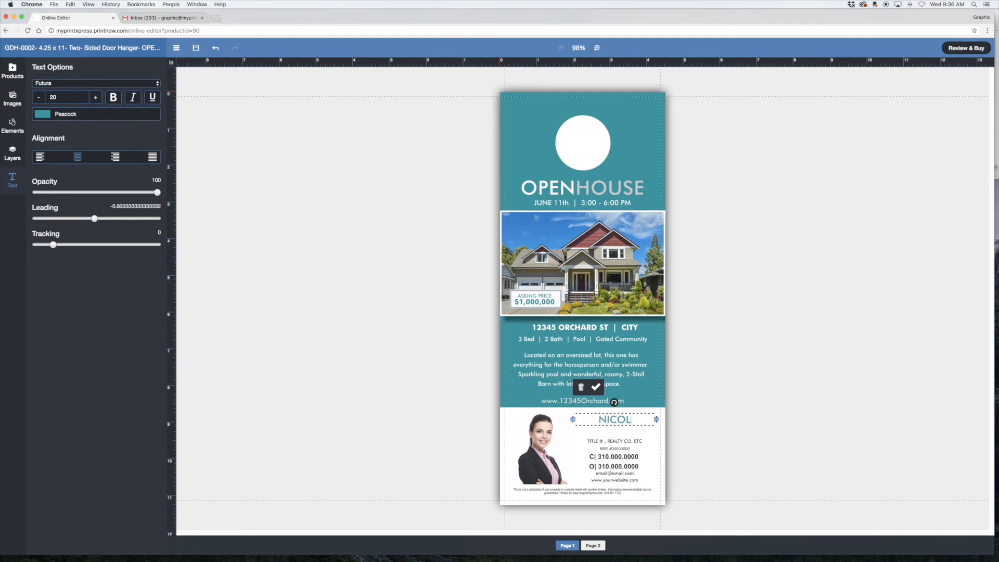
click(707, 384)
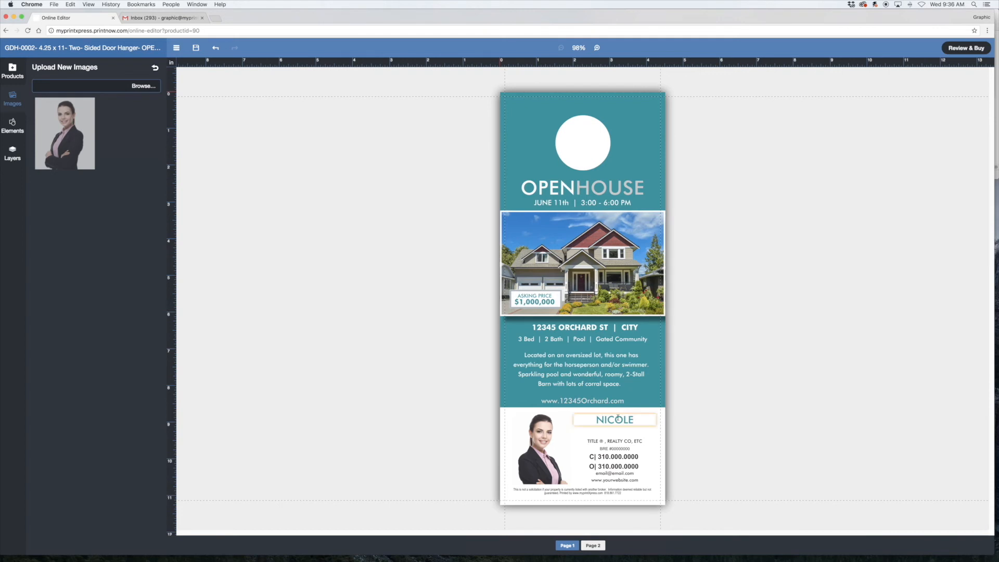
mouse_move(617, 418)
mouse_down()
mouse_move(574, 454)
mouse_move(616, 415)
mouse_move(617, 423)
mouse_up()
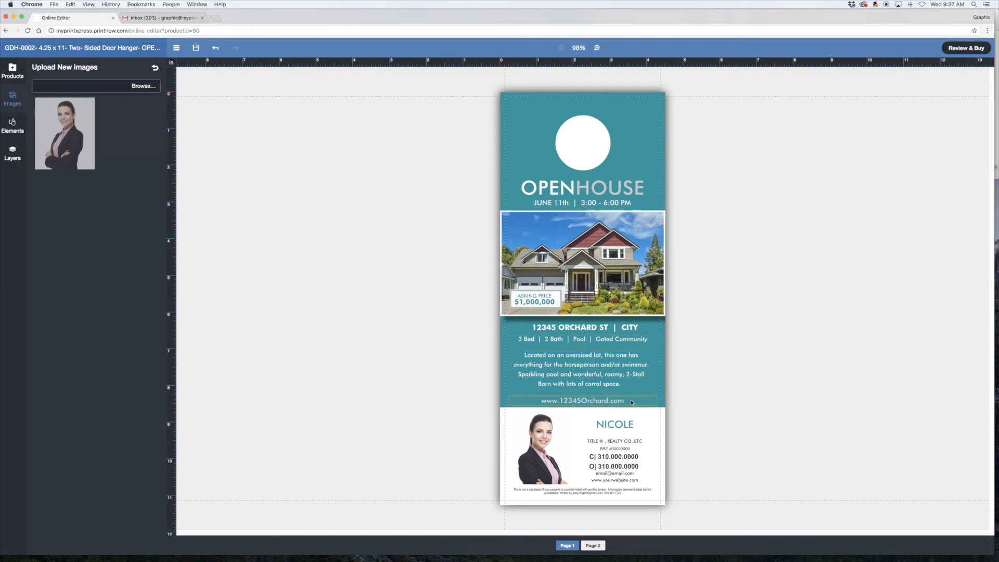
Go to page 2 of the door hanger and copy the feature list, 4 bedrooms through 2-Car Garage, from the property summary in Pages
click(594, 546)
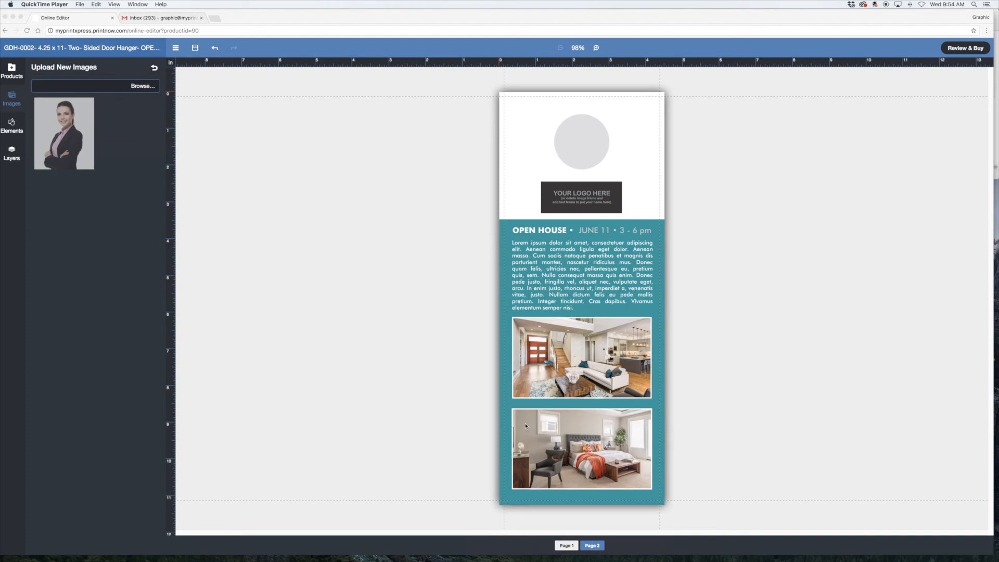
click(576, 276)
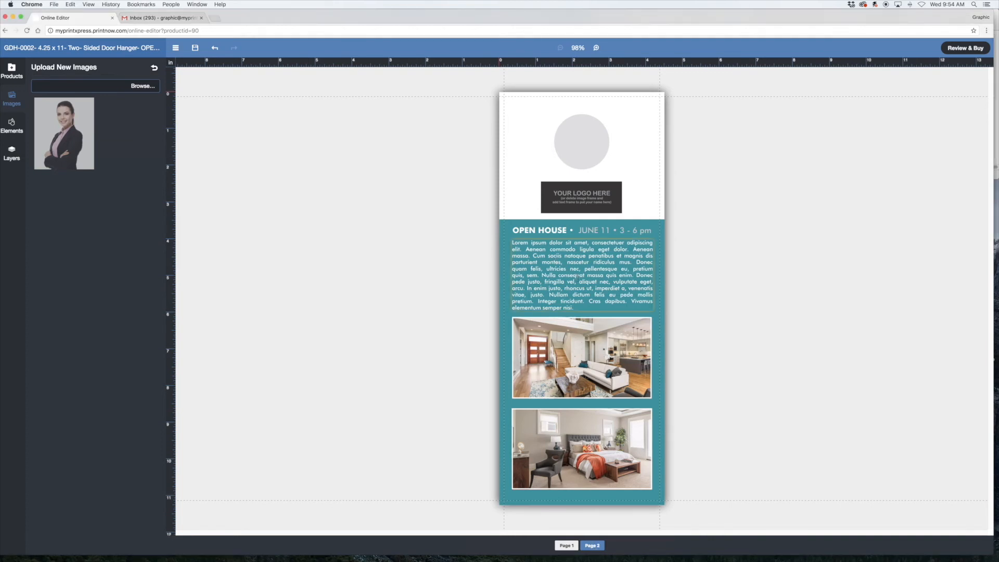
click(576, 277)
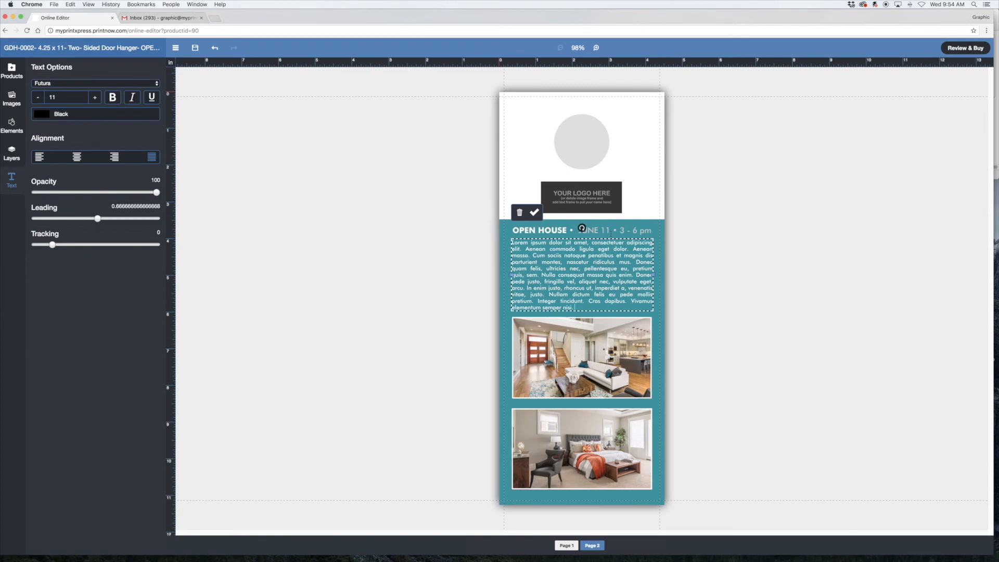
drag(710, 16, 707, 79)
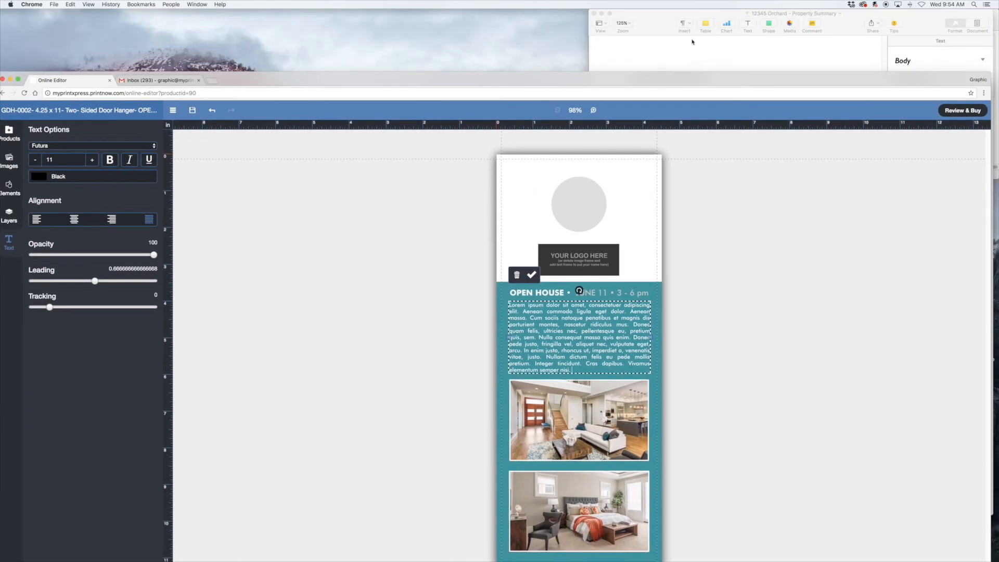
click(660, 22)
click(682, 152)
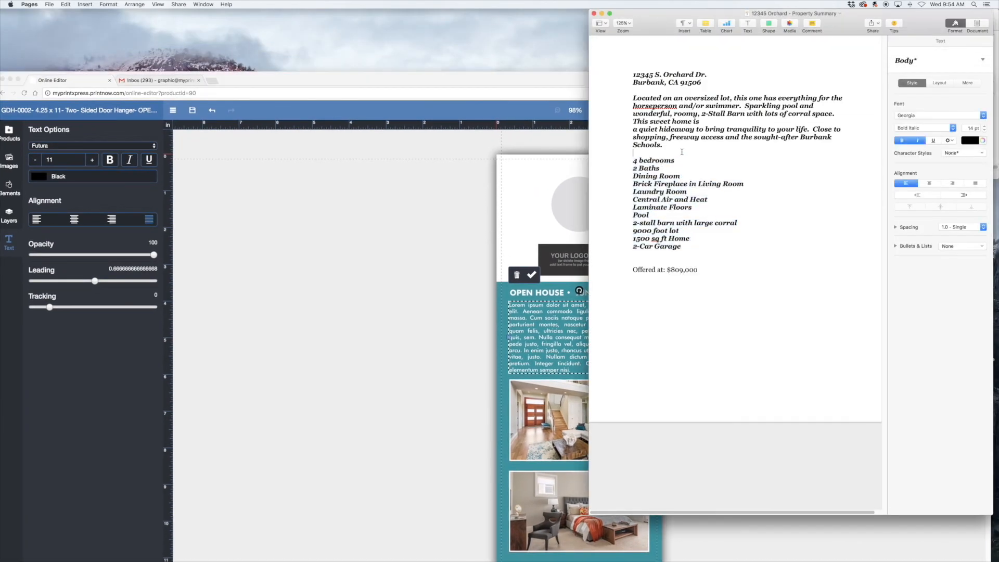
drag(694, 251, 632, 162)
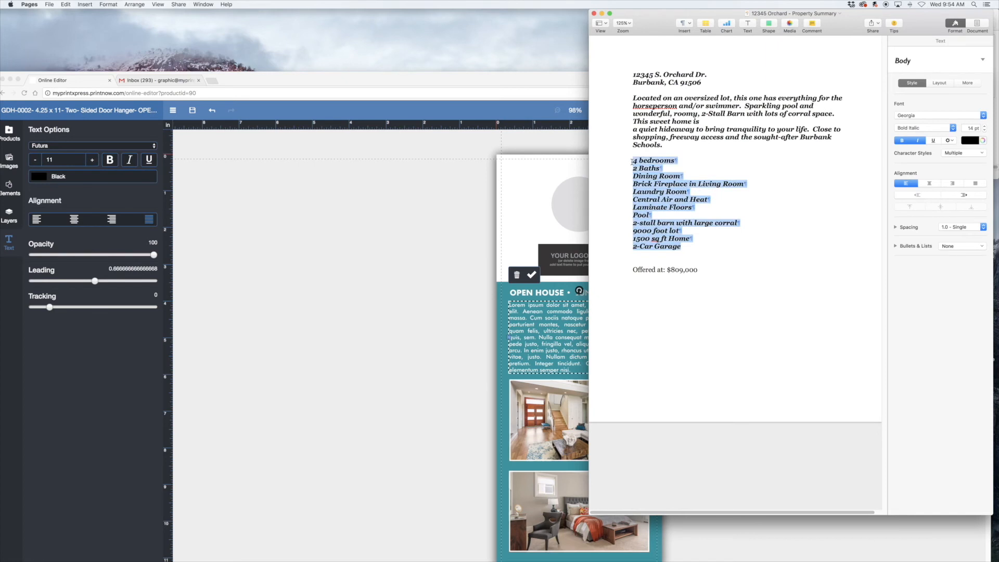
right_click(650, 184)
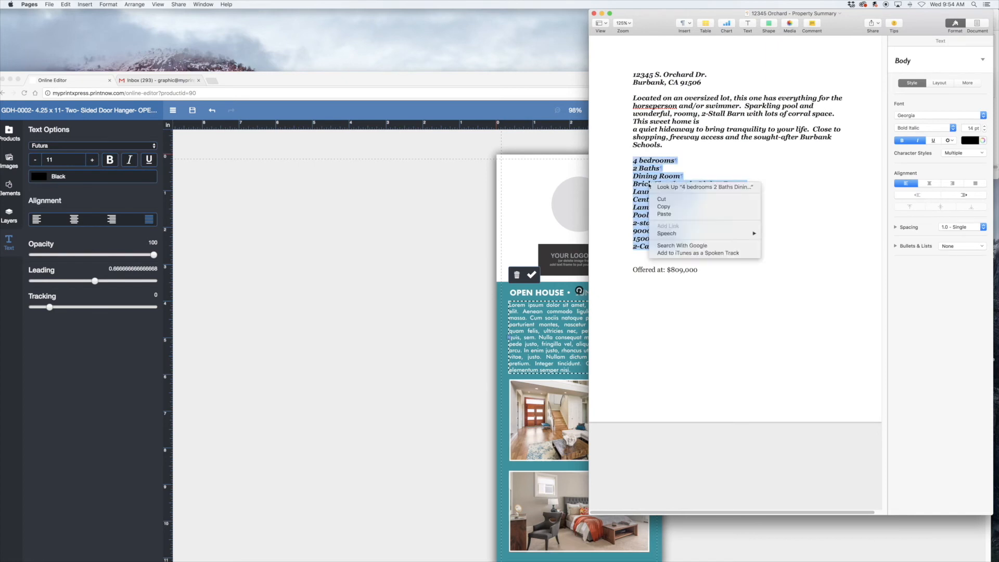
click(663, 207)
Back in the online editor, replace the lorem ipsum paragraph below the OPEN HOUSE line with the copied feature list
drag(583, 82, 583, 17)
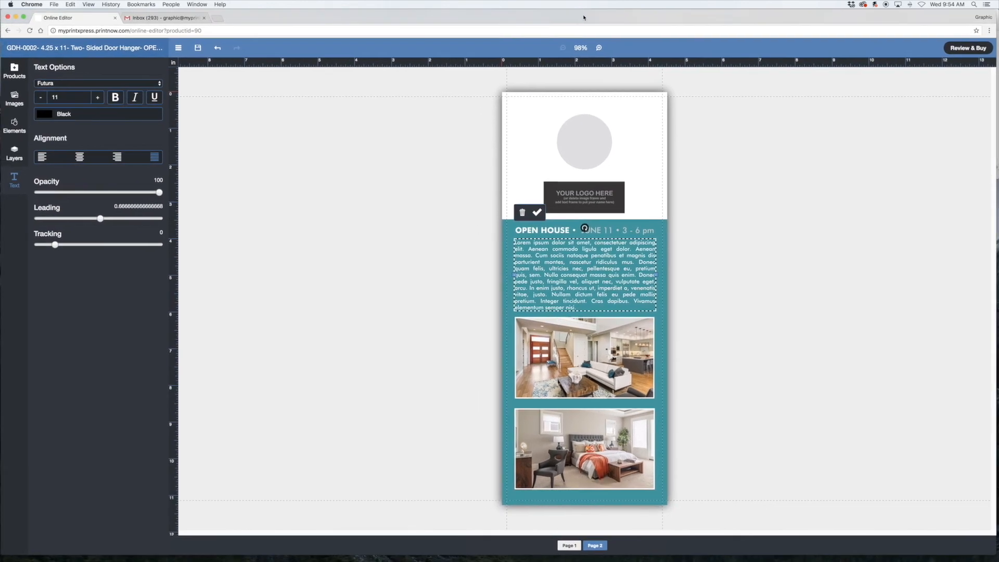
click(593, 294)
drag(584, 228, 584, 228)
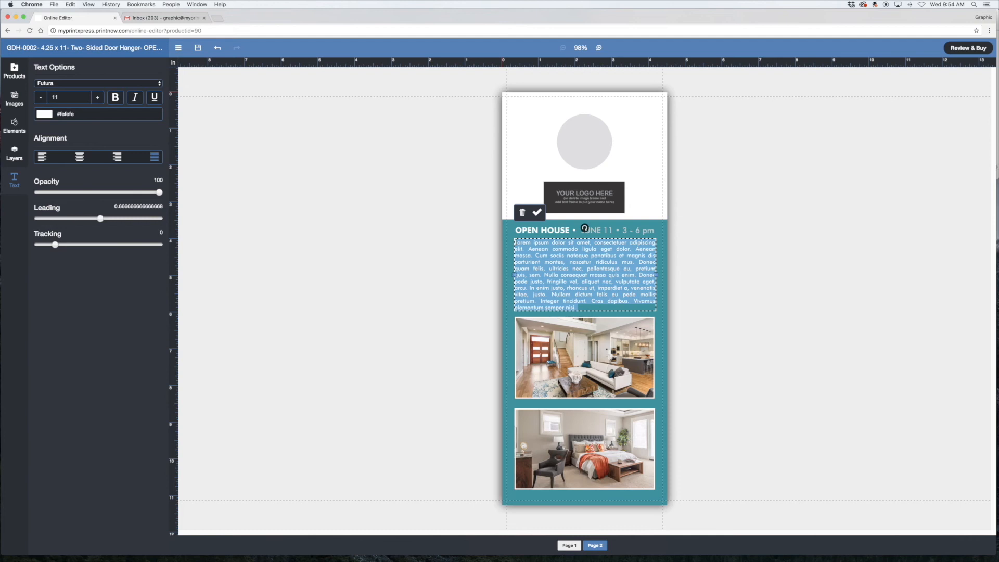
right_click(559, 266)
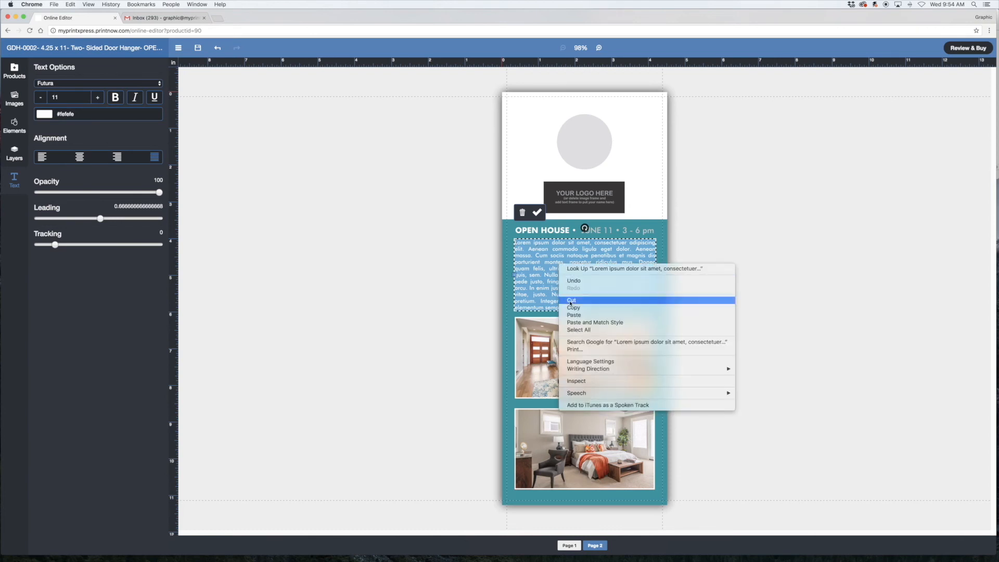
click(574, 315)
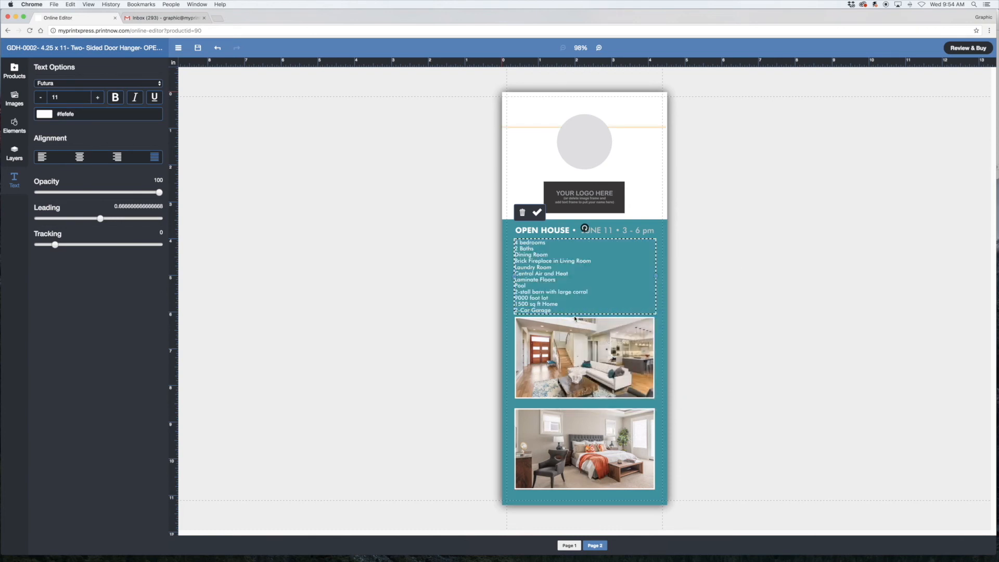
Center-align the whole feature list and set its font size to 10
key(super+a)
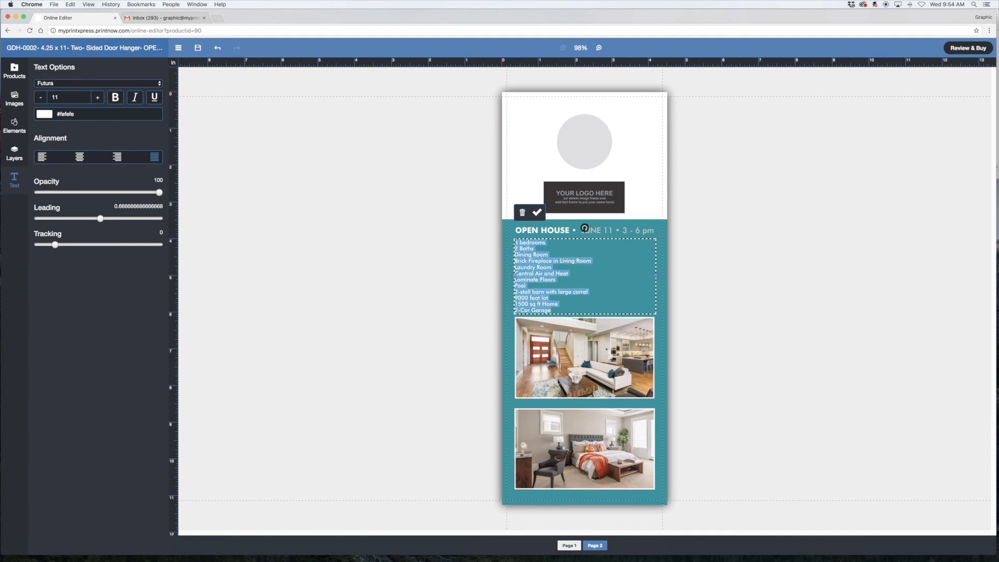
click(79, 157)
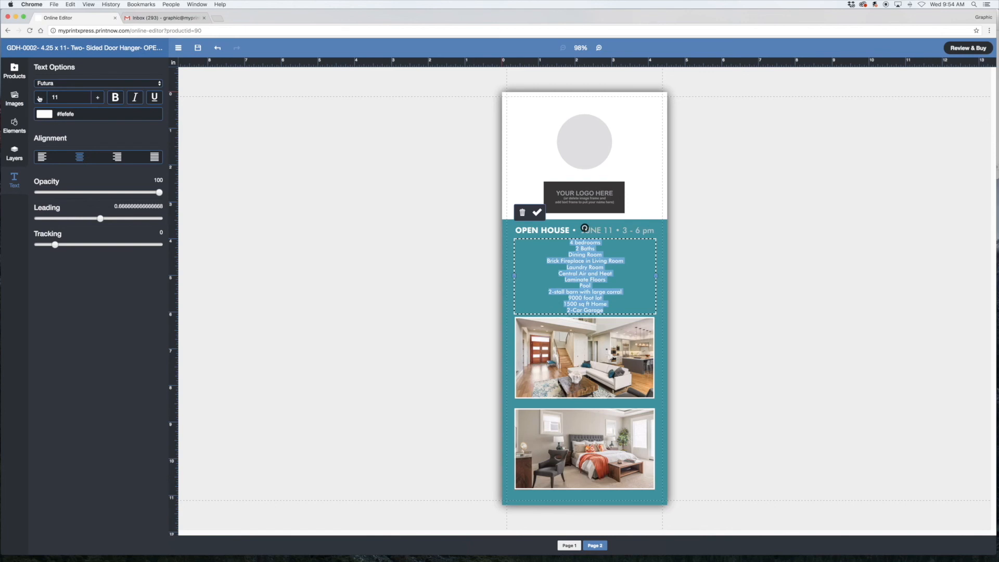
click(39, 97)
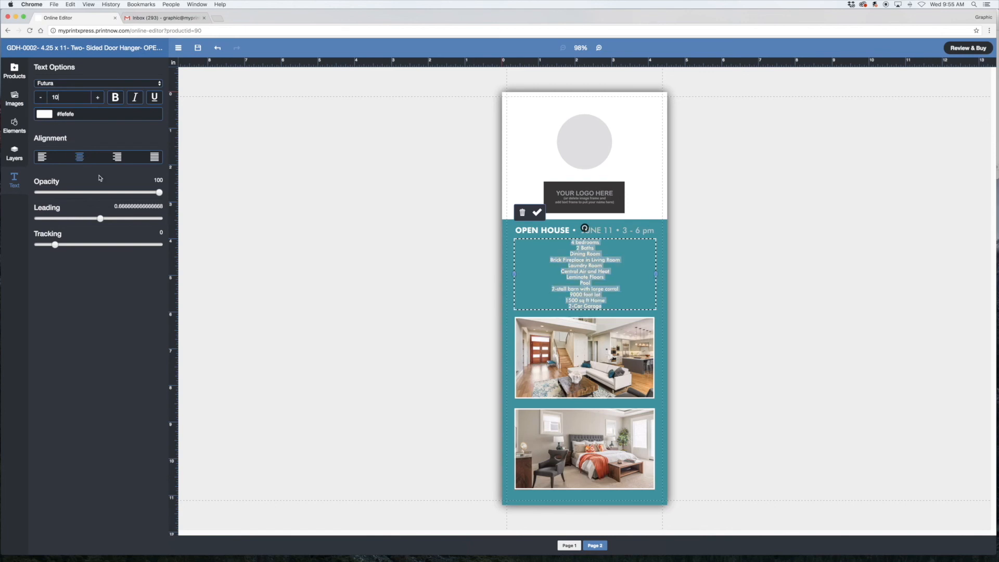
Fill the YOUR LOGO HERE frame with the LOGO image from the 2017-10-24 uploads and deselect it
click(596, 203)
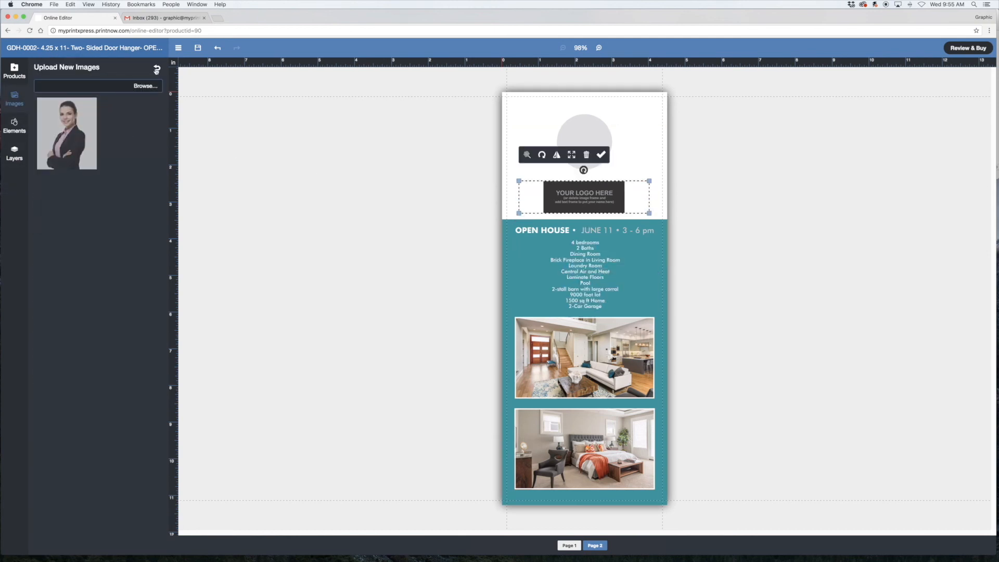
click(156, 70)
click(130, 103)
scroll(105, 441, down, 2)
click(105, 440)
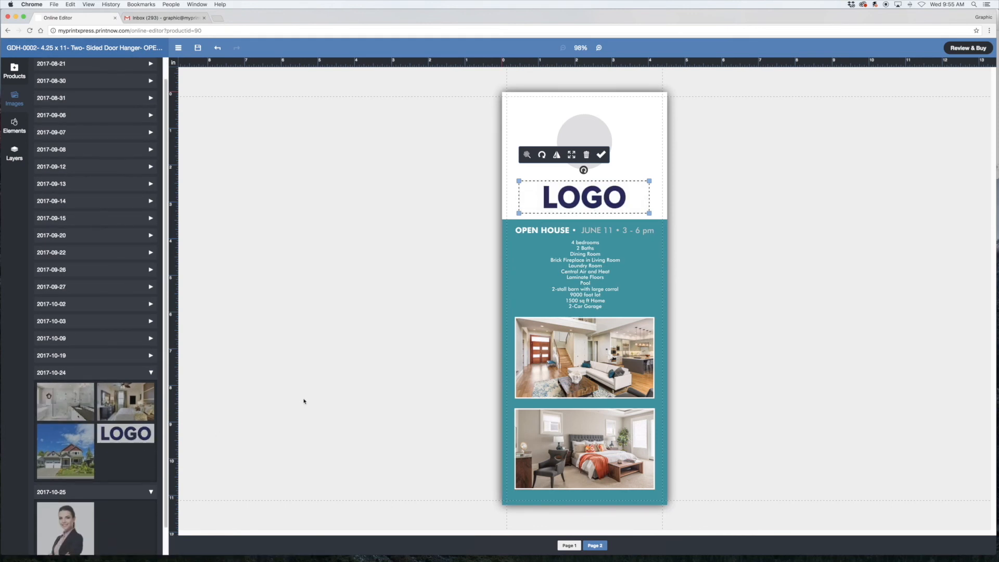
click(319, 386)
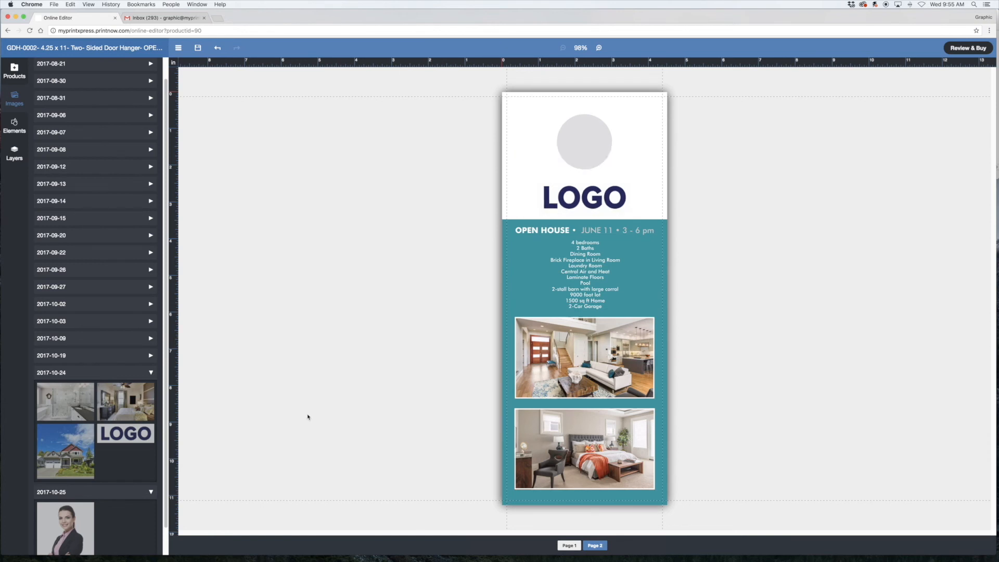
Add the LOGO image as a separate object, delete the existing logo frame, and place the new logo above the OPEN HOUSE line
click(136, 436)
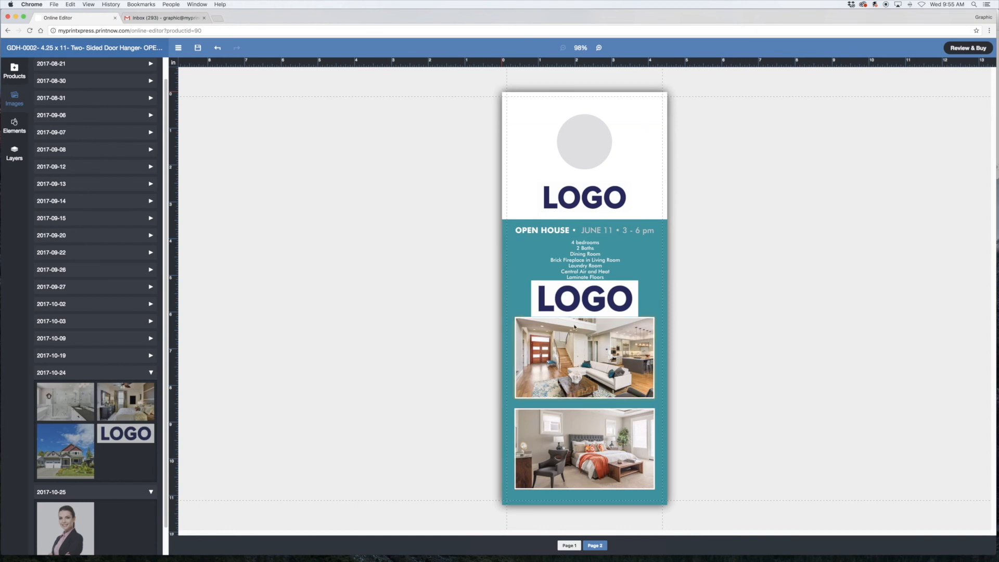
drag(583, 314, 585, 258)
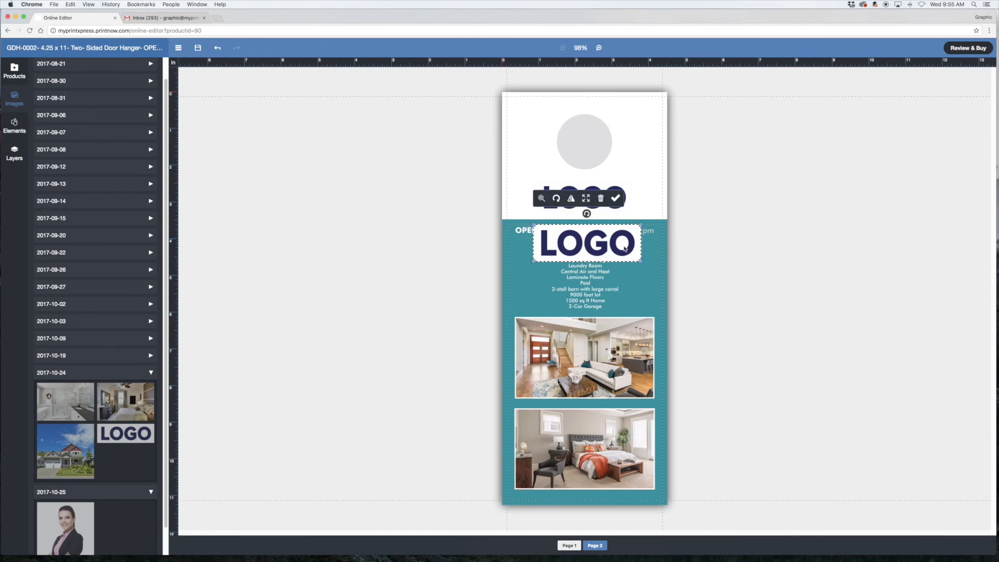
click(622, 197)
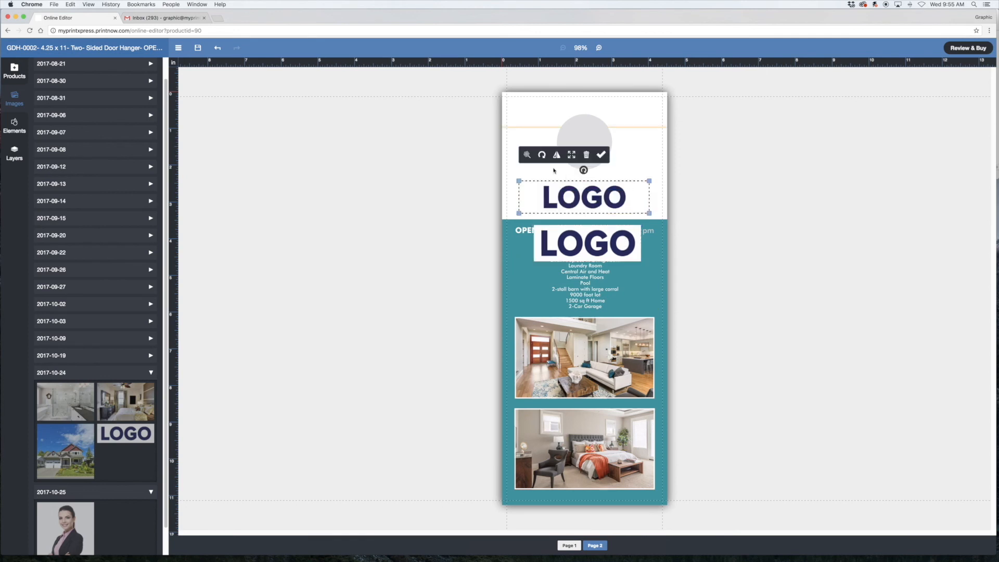
click(587, 157)
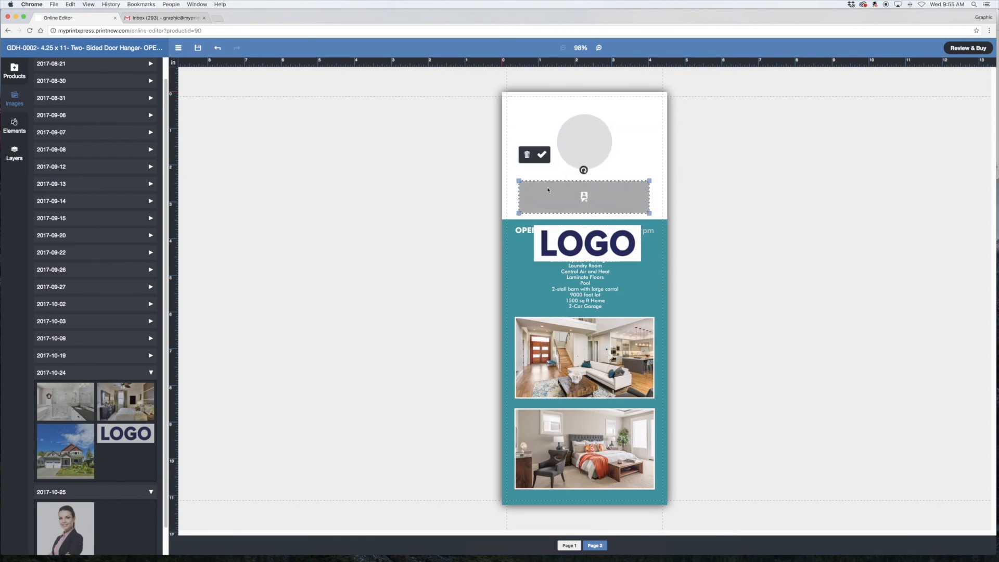
click(526, 157)
drag(607, 260, 604, 211)
Give the logo image a black border with a thickness of 2, apply it, and deselect the logo
click(604, 211)
click(539, 153)
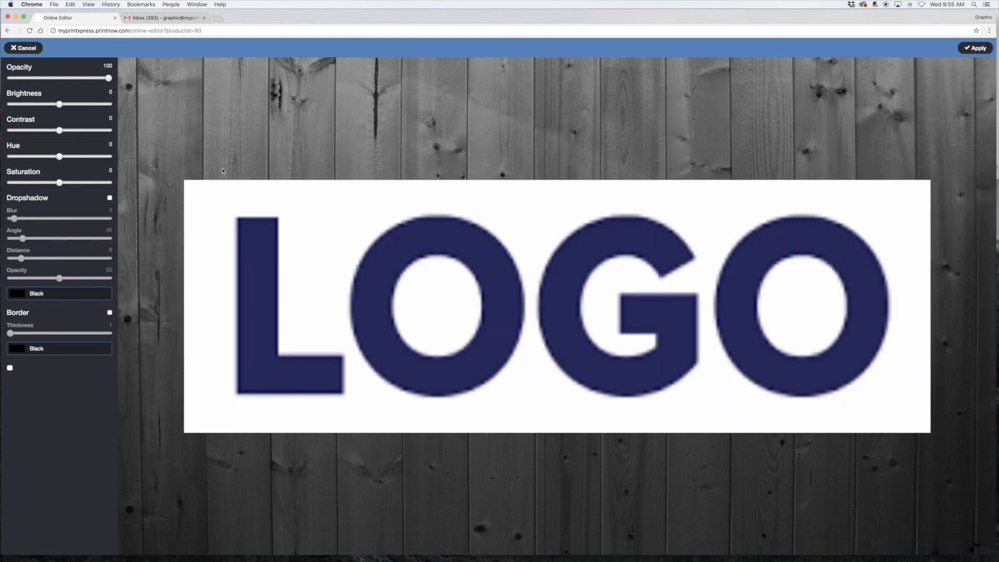
click(109, 313)
drag(11, 334, 13, 335)
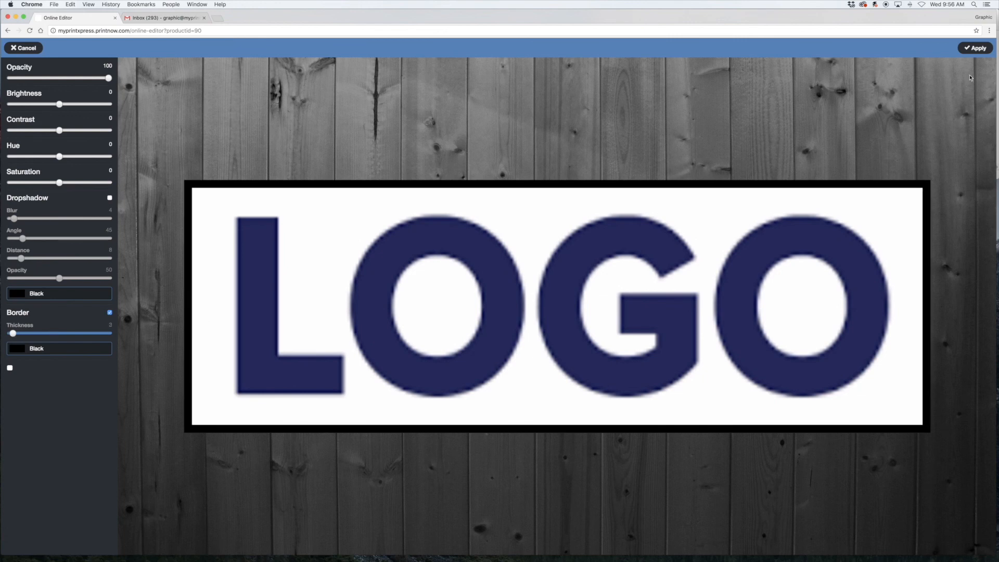
click(979, 51)
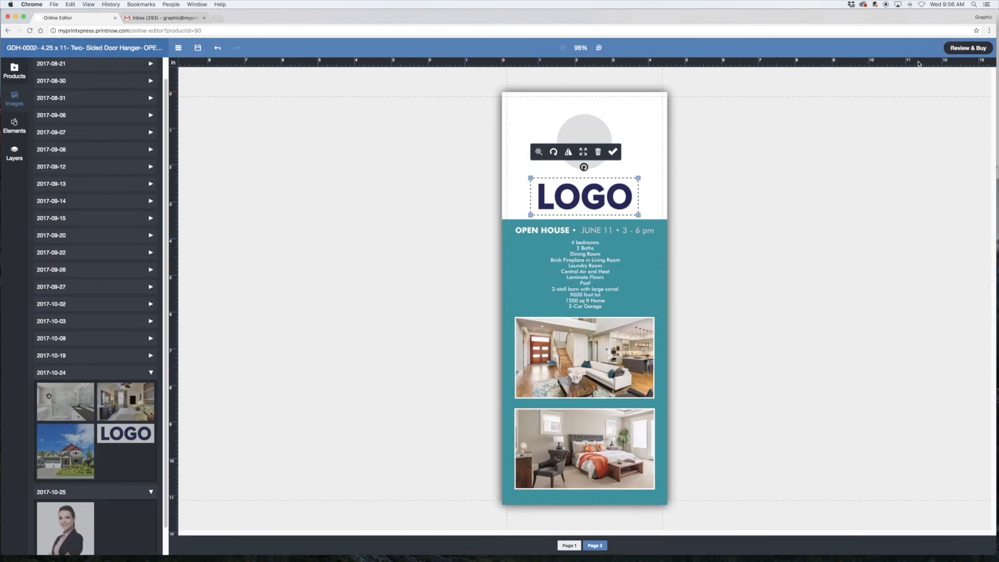
click(741, 269)
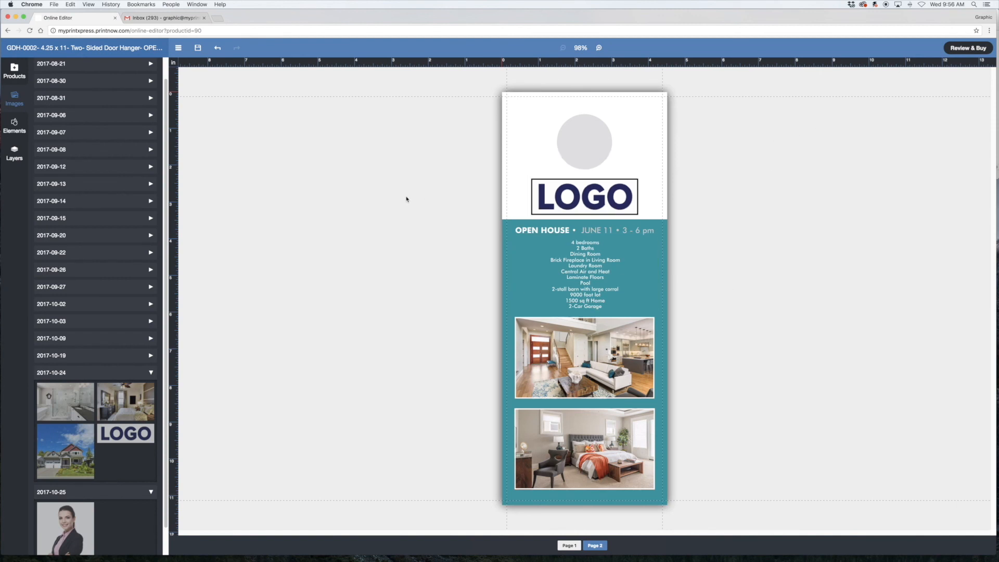
Examine the bordered logo, feature list and interior photo on page 2 up close
click(599, 49)
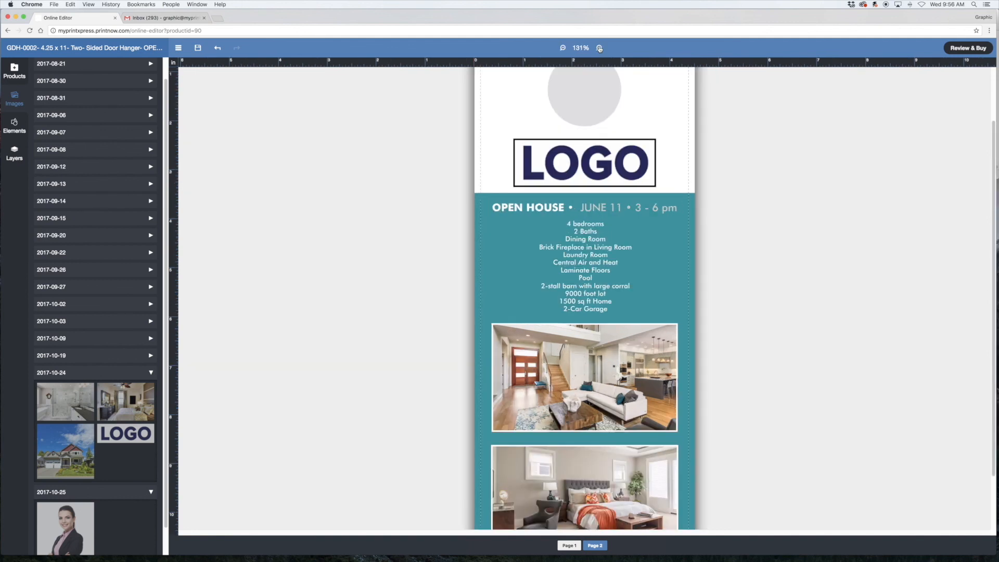
click(599, 48)
click(599, 49)
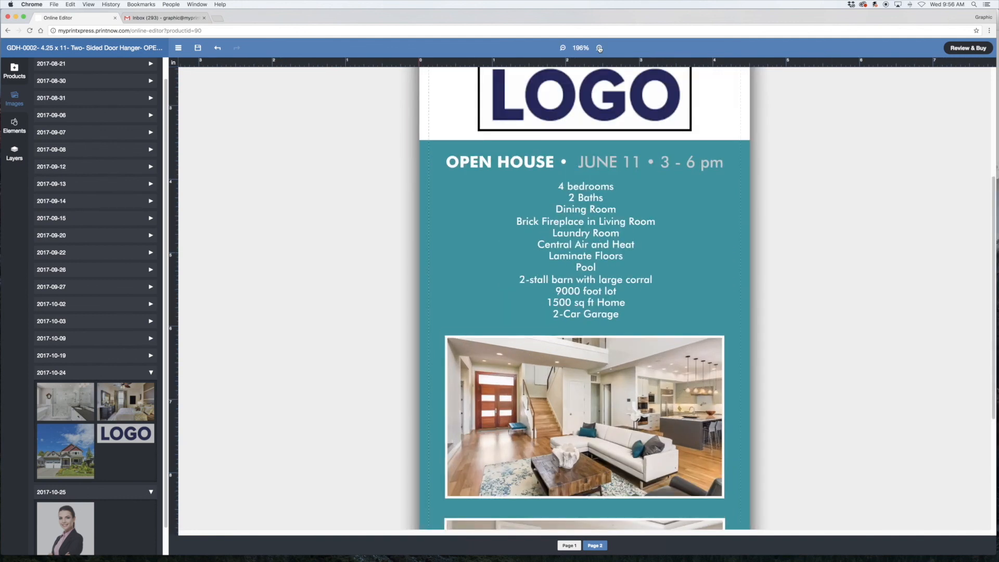
click(599, 48)
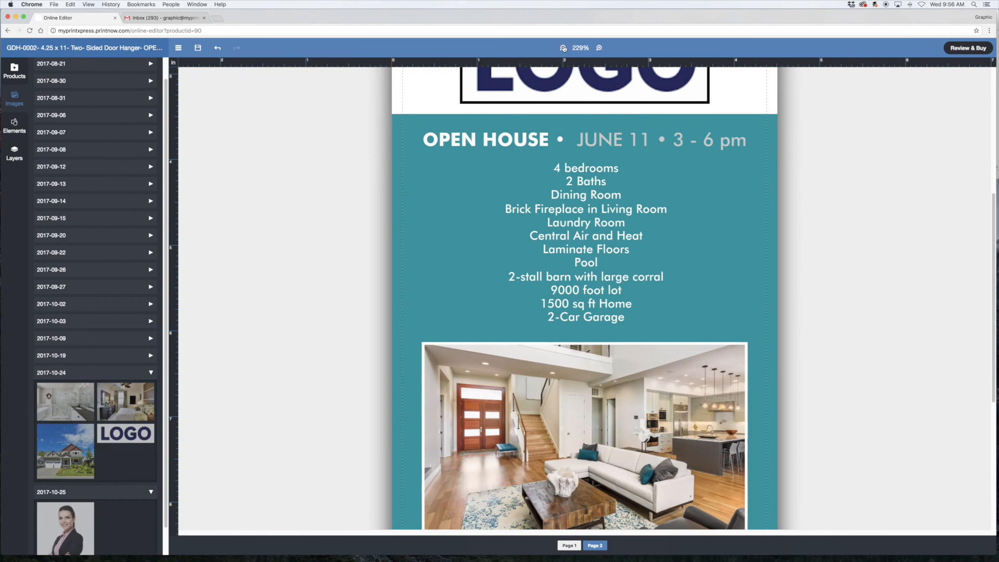
click(564, 49)
click(563, 48)
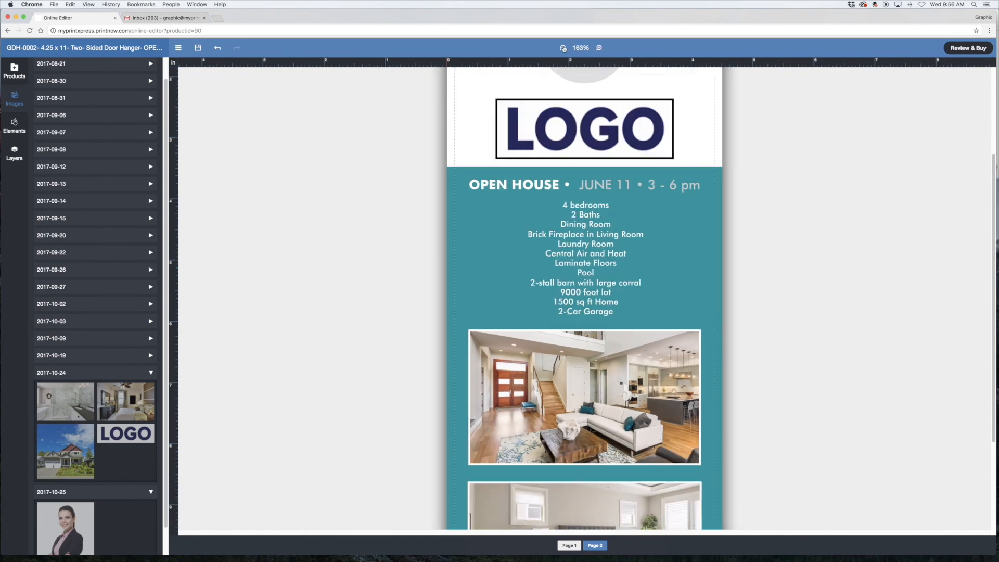
click(563, 48)
click(563, 49)
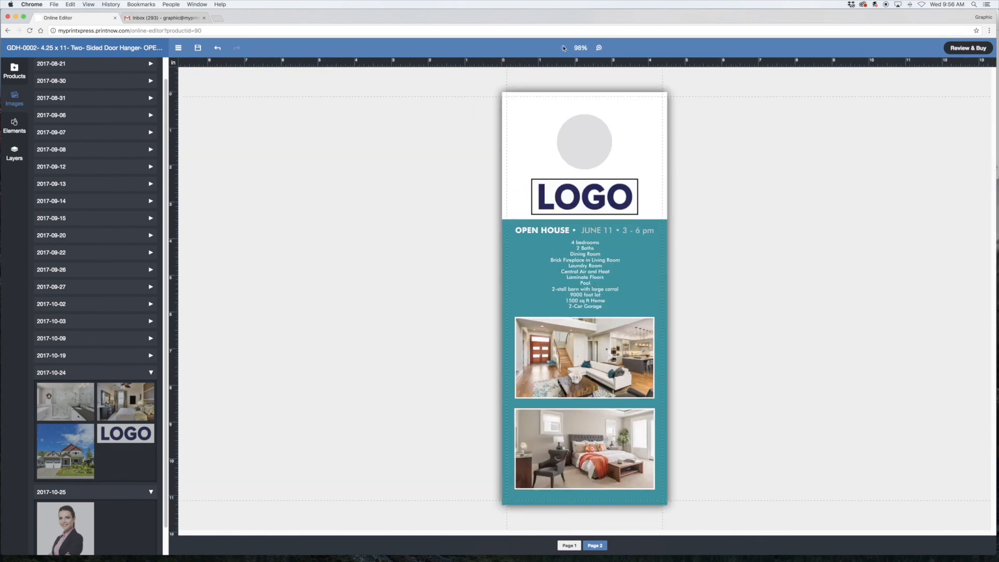